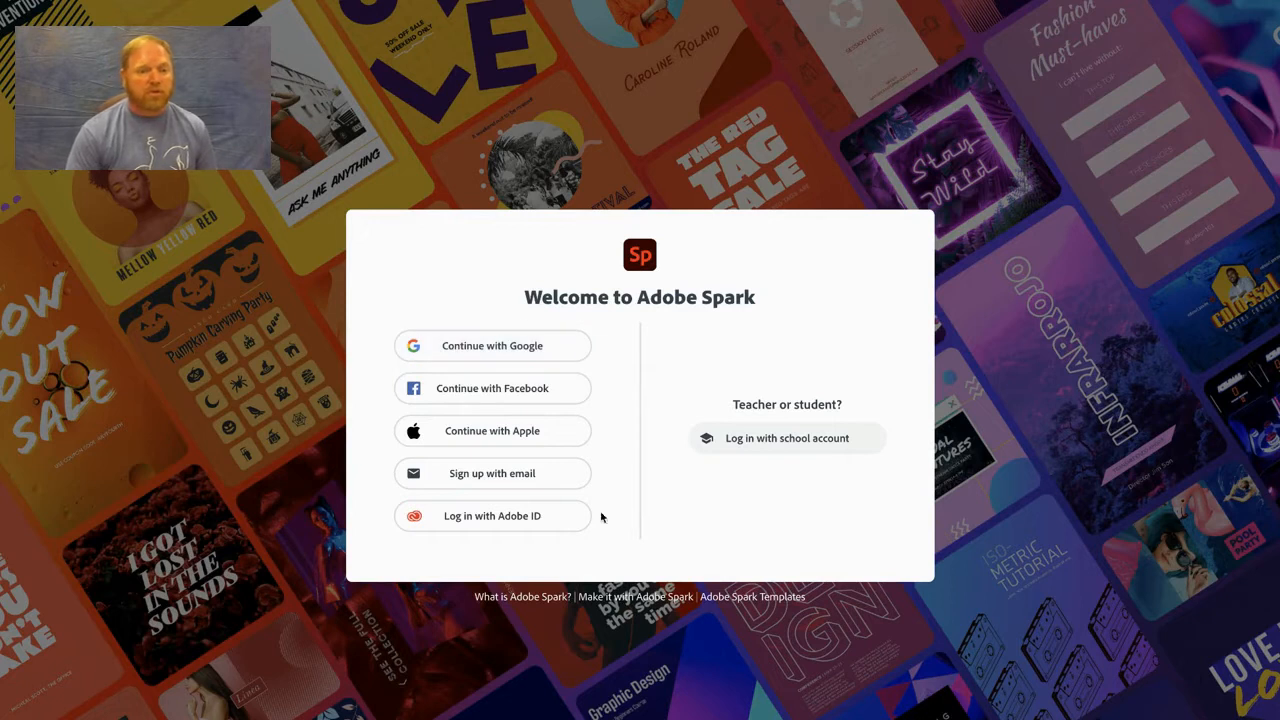
- Log in with the company or school Enterprise ID account and open the recent M logo project for editing
click(541, 346)
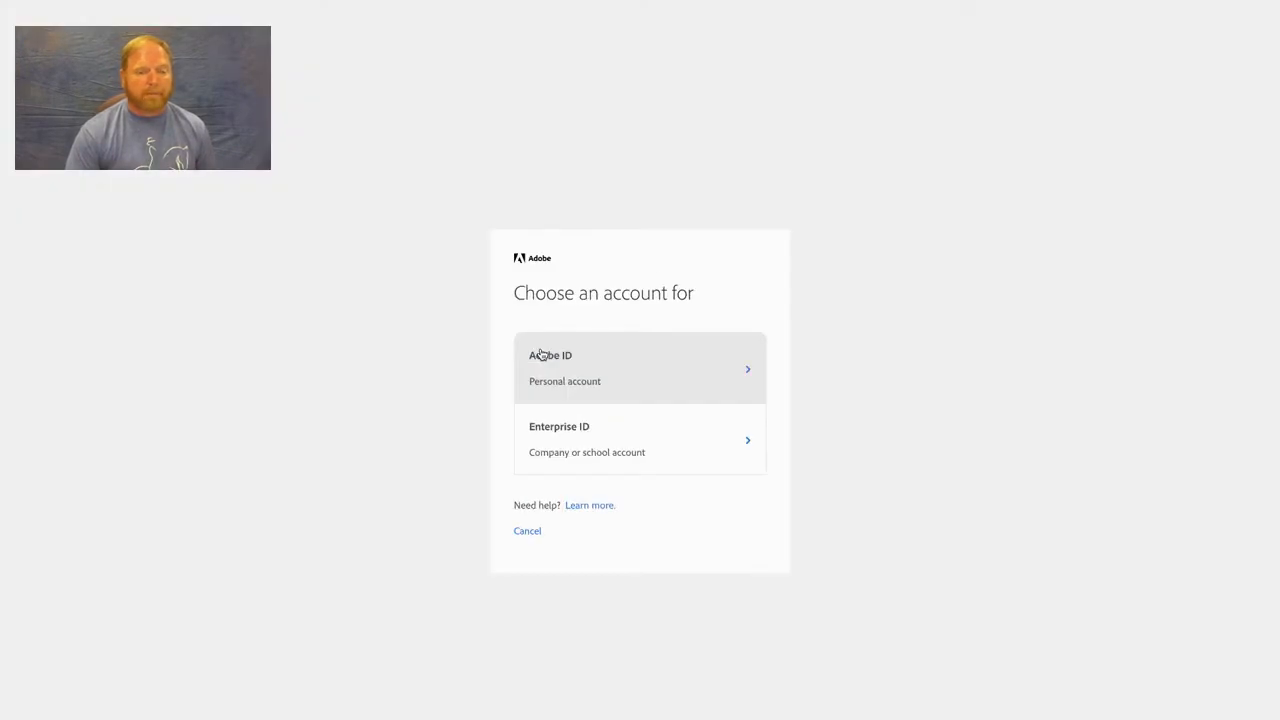
click(566, 448)
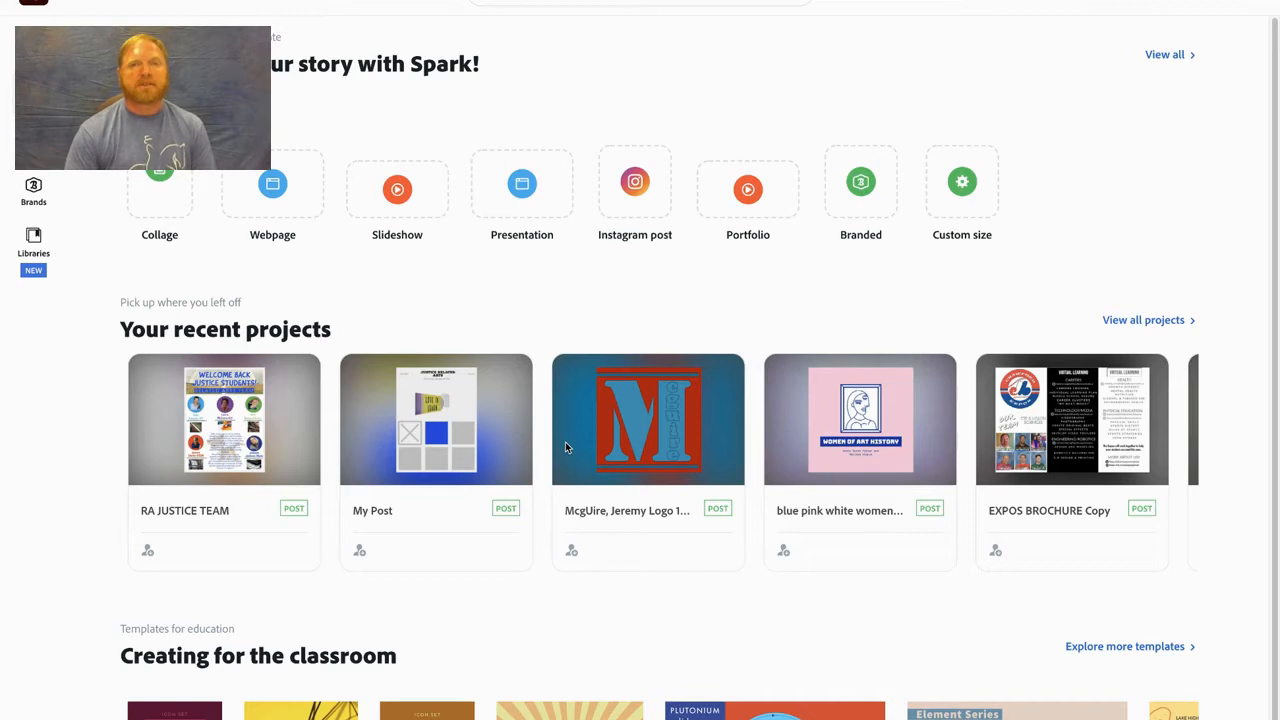
mouse_move(561, 448)
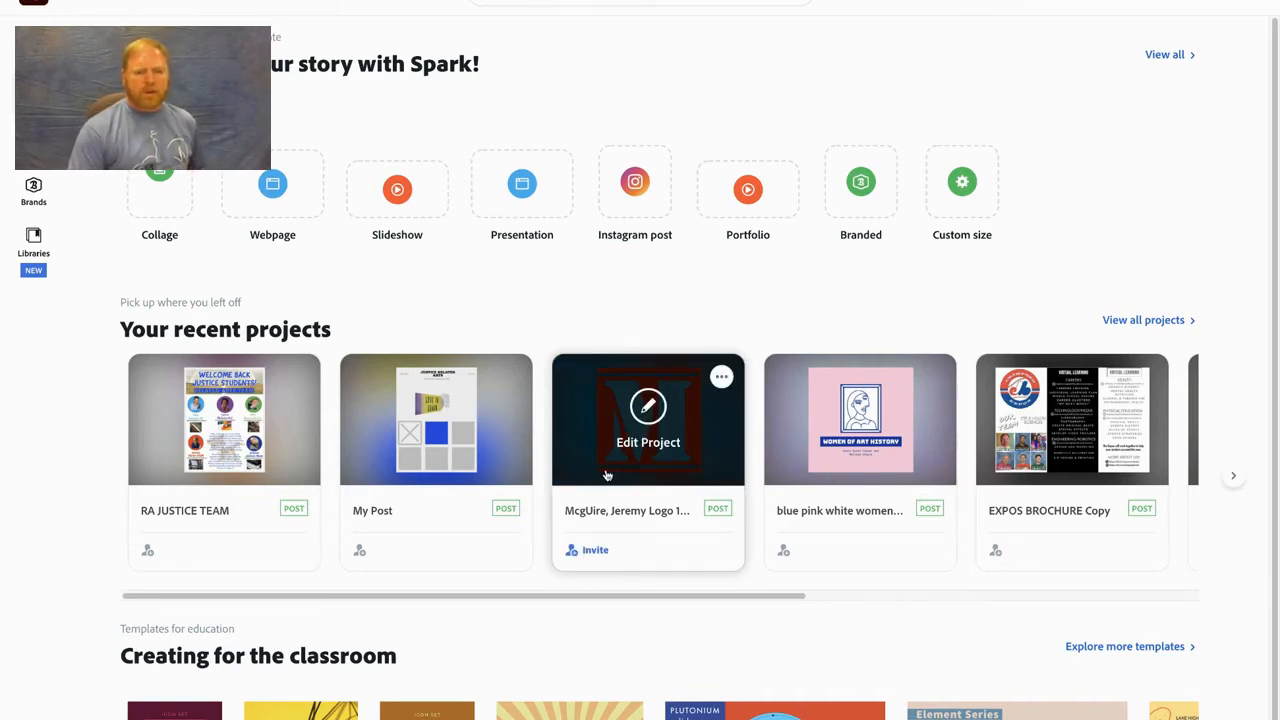
click(603, 462)
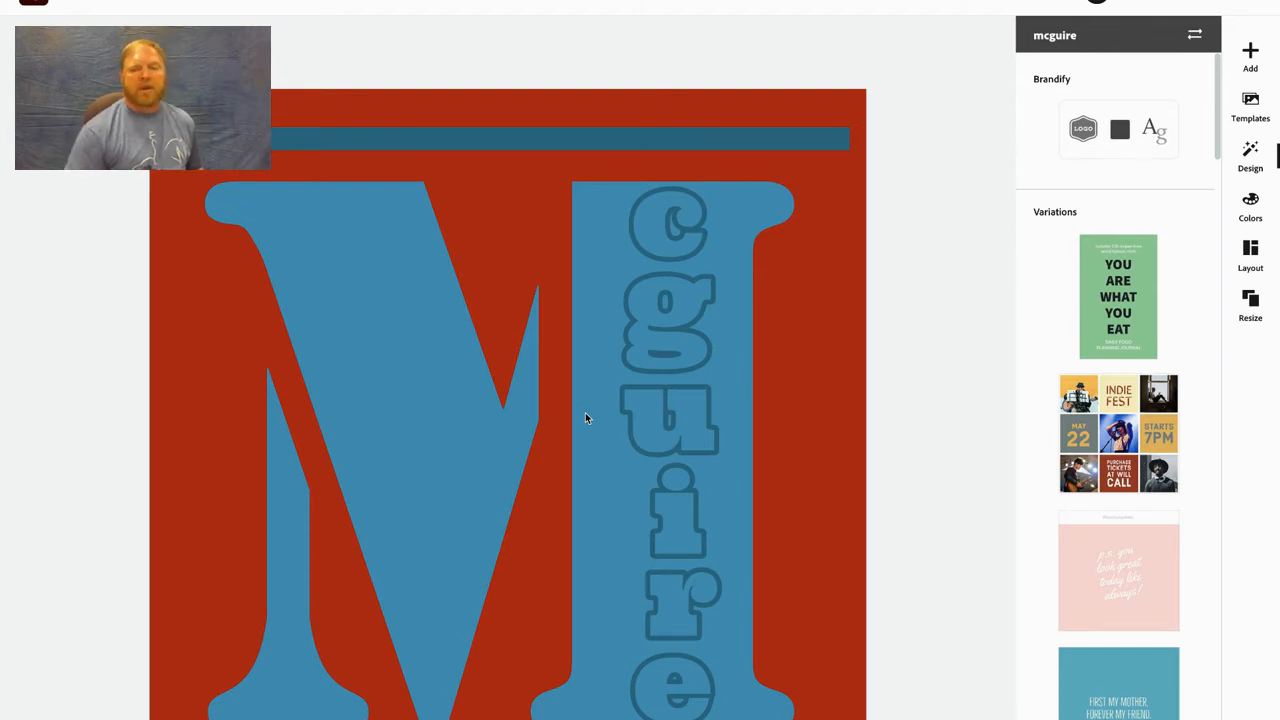
- Recolor the M logo with two Decorative palettes in turn, finishing with the Mcguire brand palette and one shuffle of its colors
click(1252, 210)
click(1177, 340)
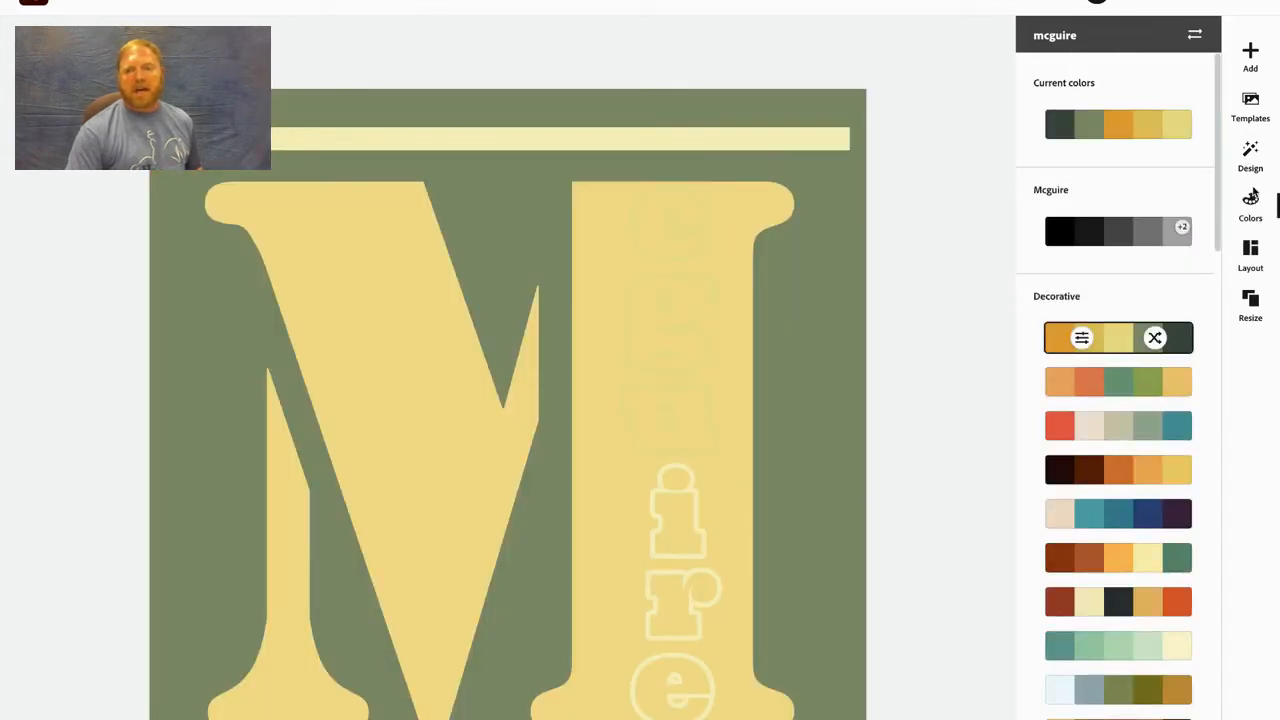
click(1120, 690)
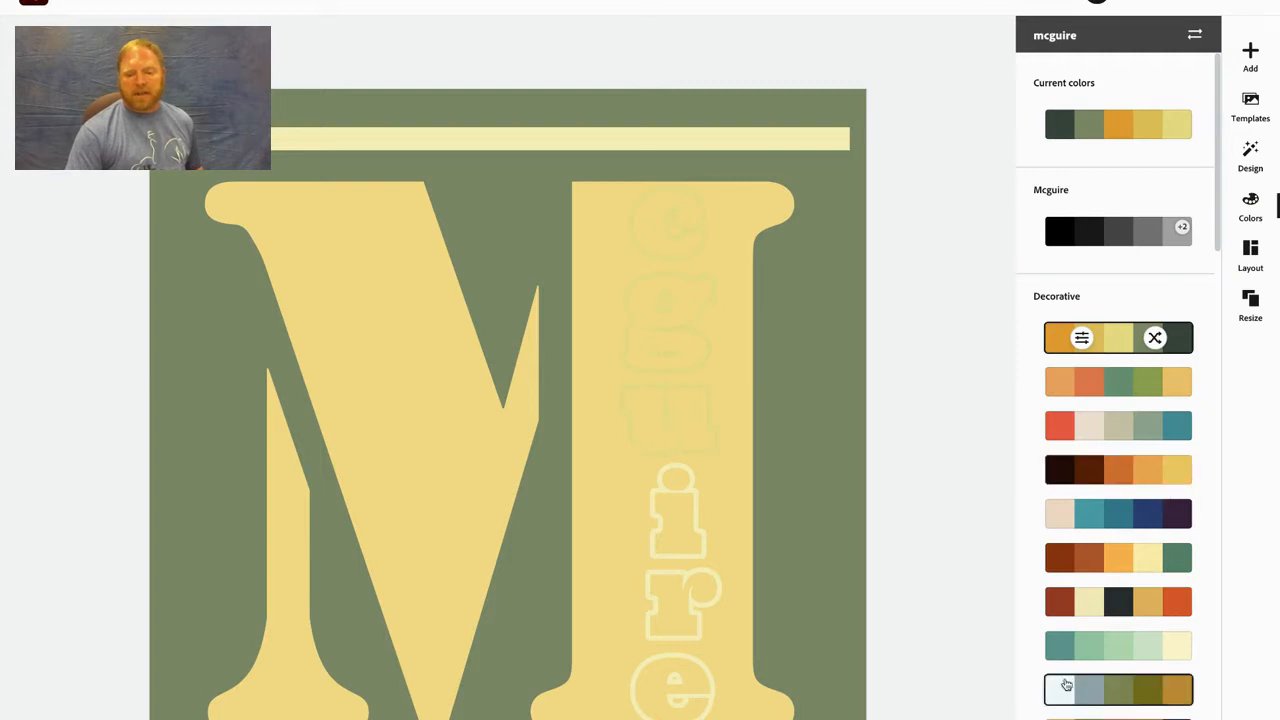
scroll(1205, 410, down, 6)
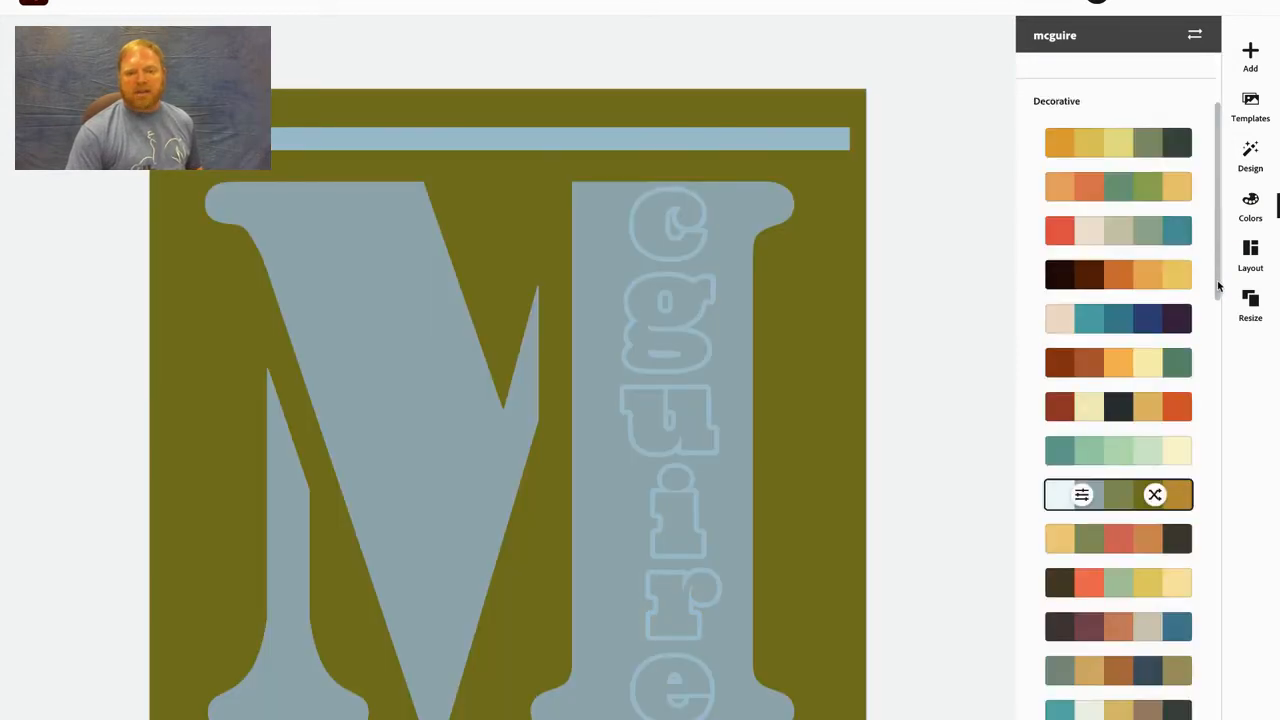
drag(1205, 410, 1220, 213)
click(1130, 242)
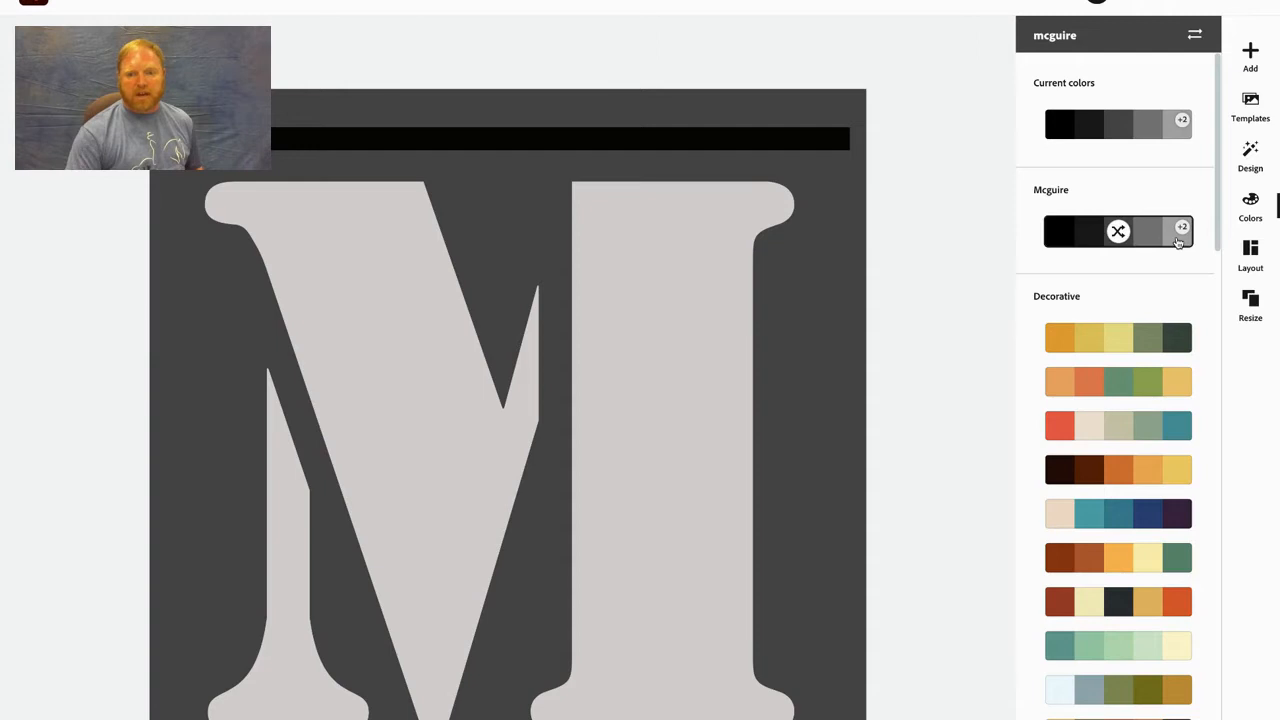
click(1118, 231)
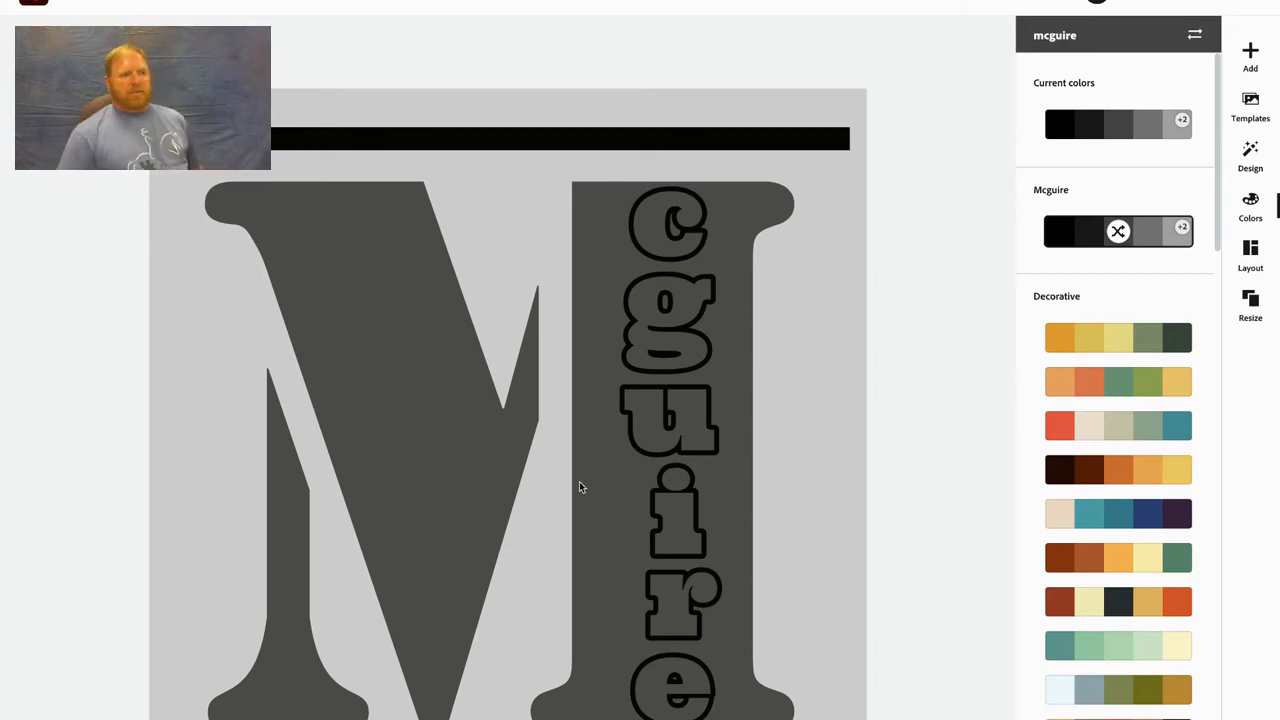
- Return to the home page, view all project types and search the templates for "logo"
click(36, 4)
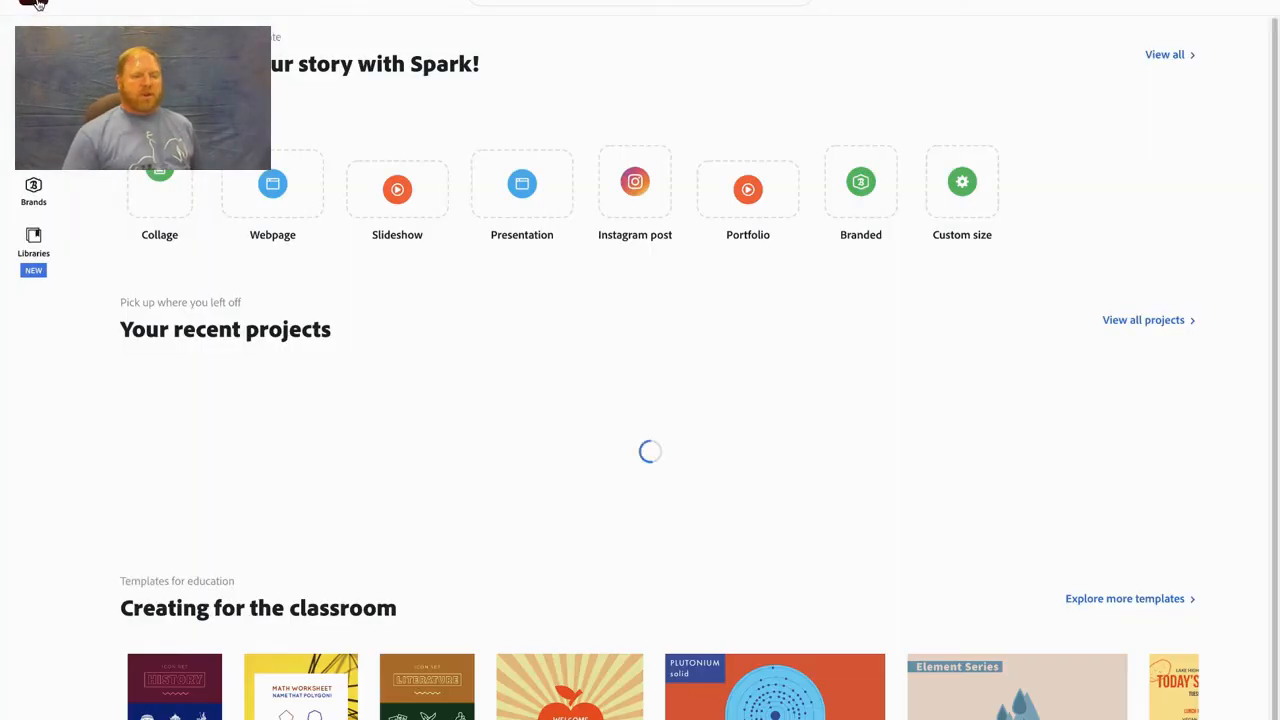
click(34, 43)
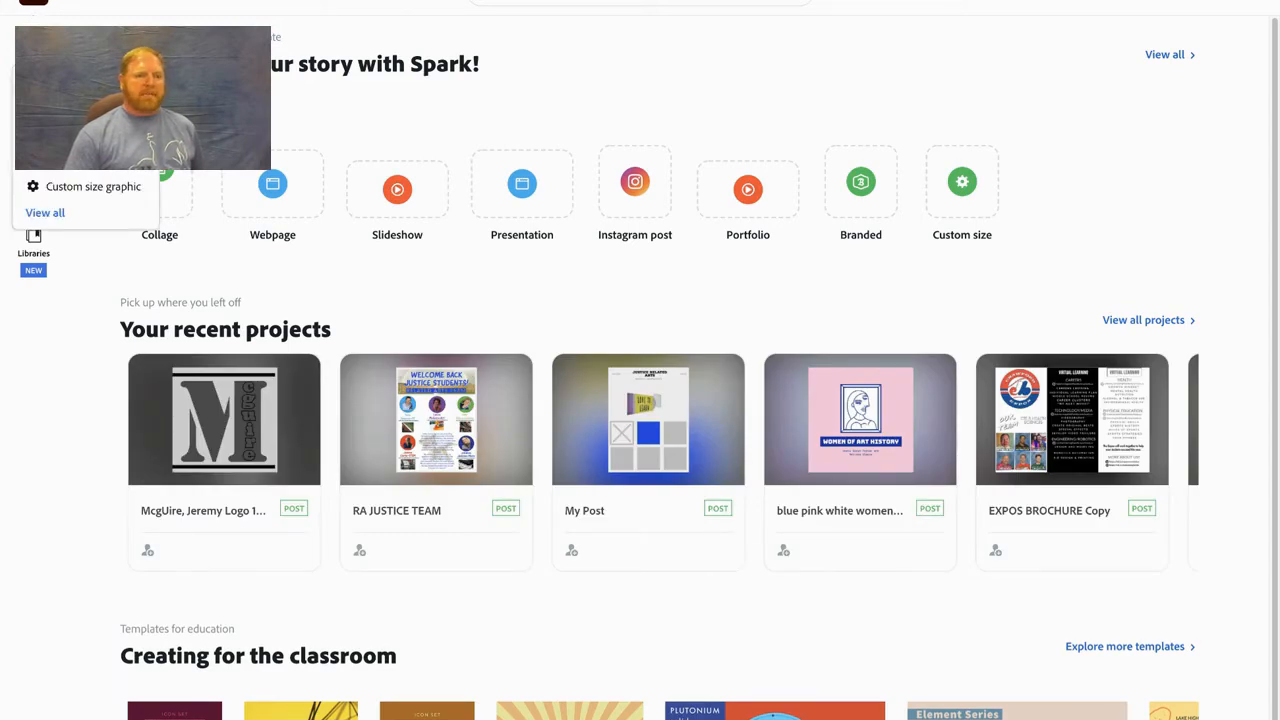
click(57, 214)
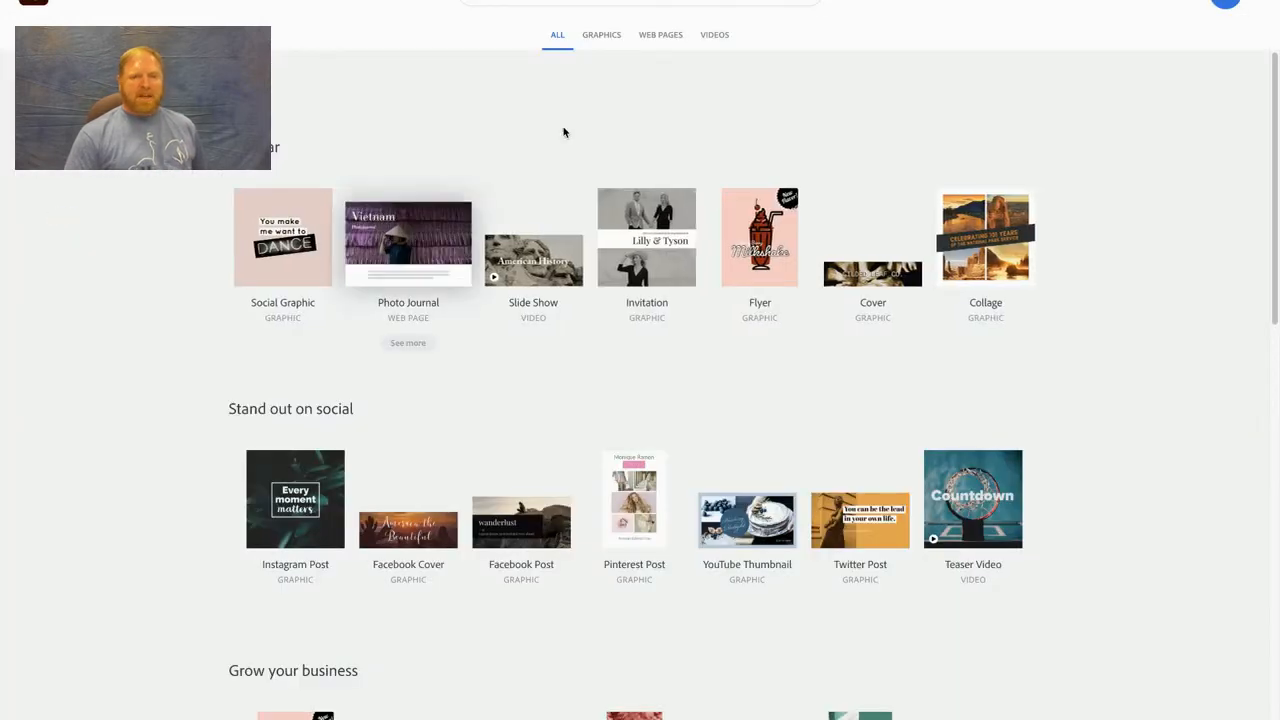
click(587, 2)
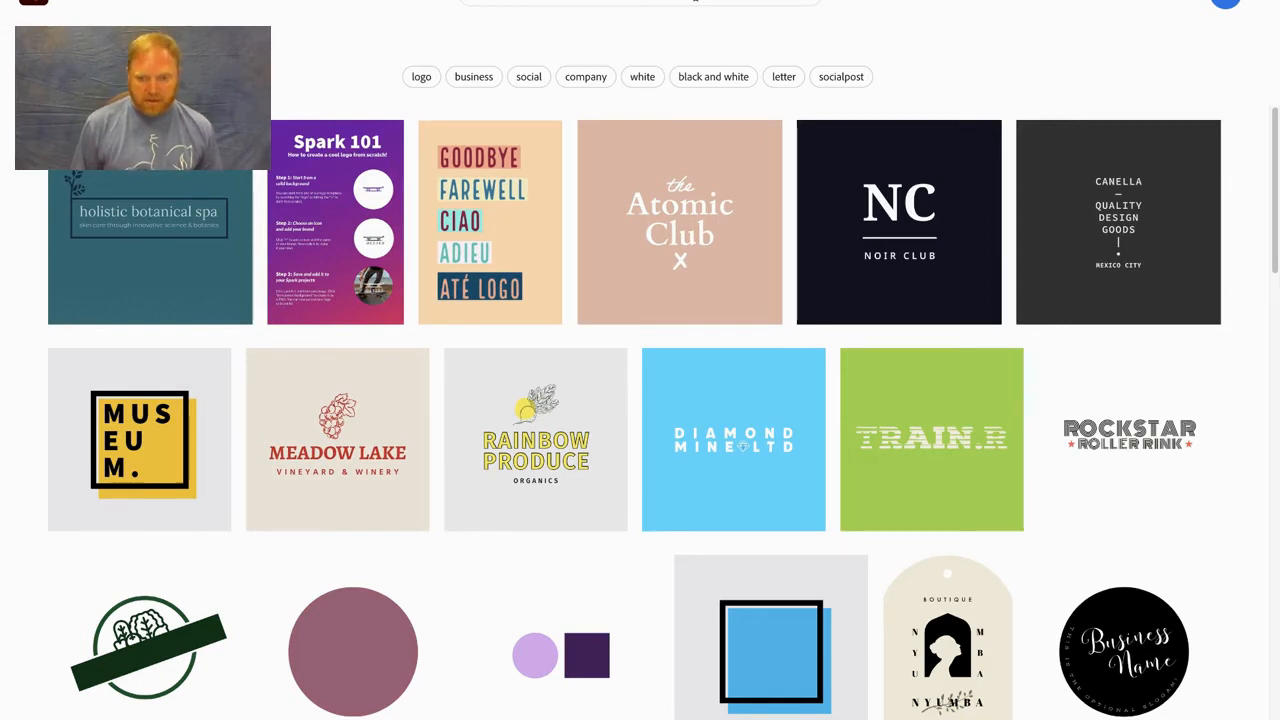
- Open the green TRAIN.R logo template for editing and dismiss the new-features notice
click(946, 461)
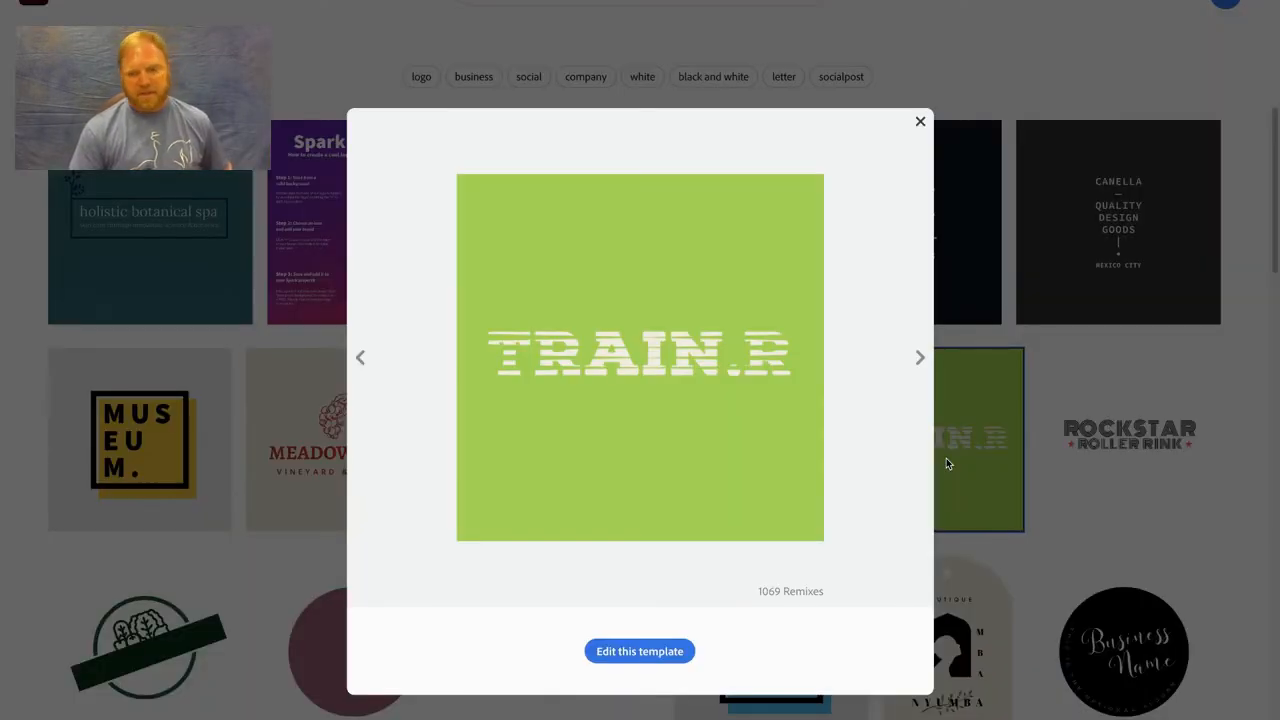
click(659, 652)
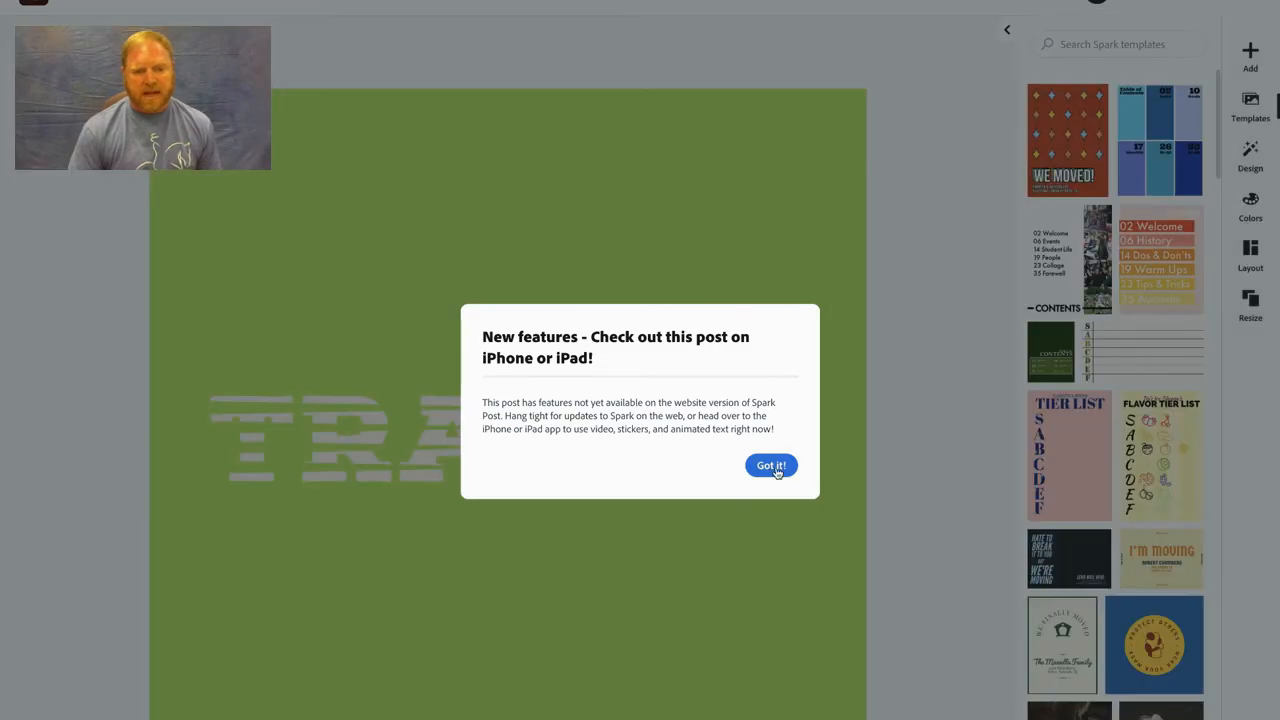
click(774, 467)
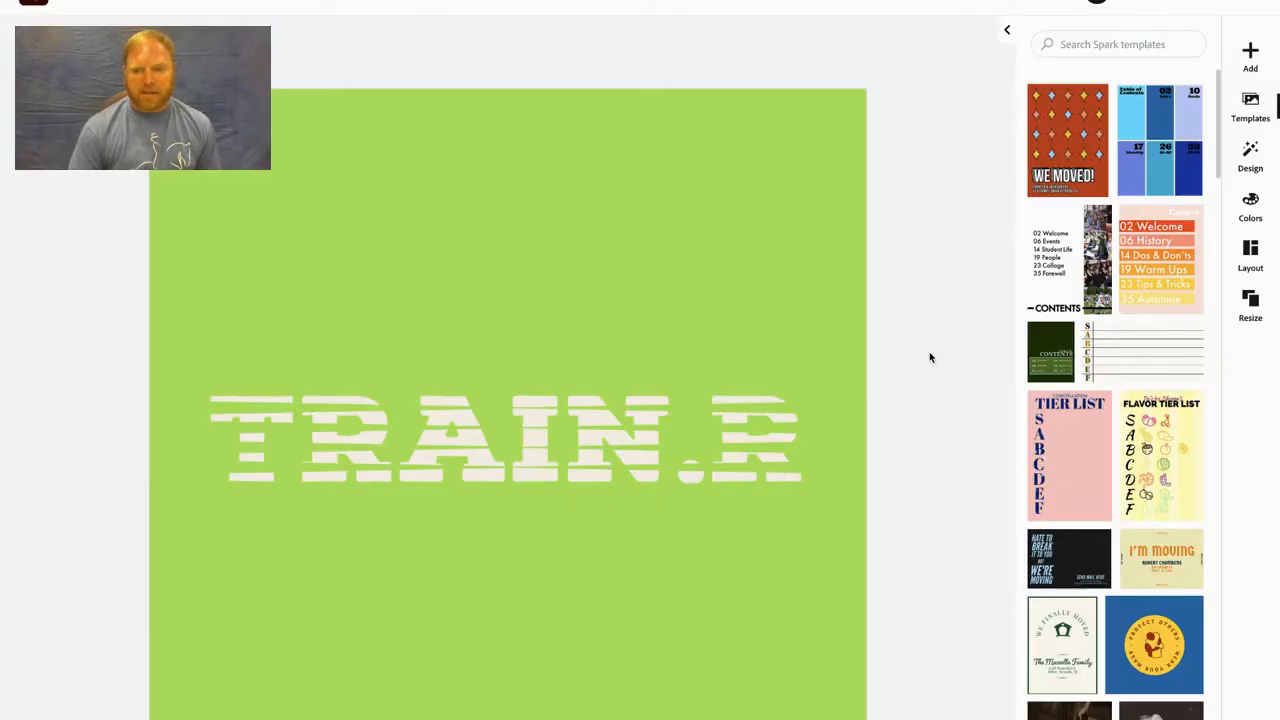
- Set the template's green background to white from the Mcguire brand colors
click(1249, 218)
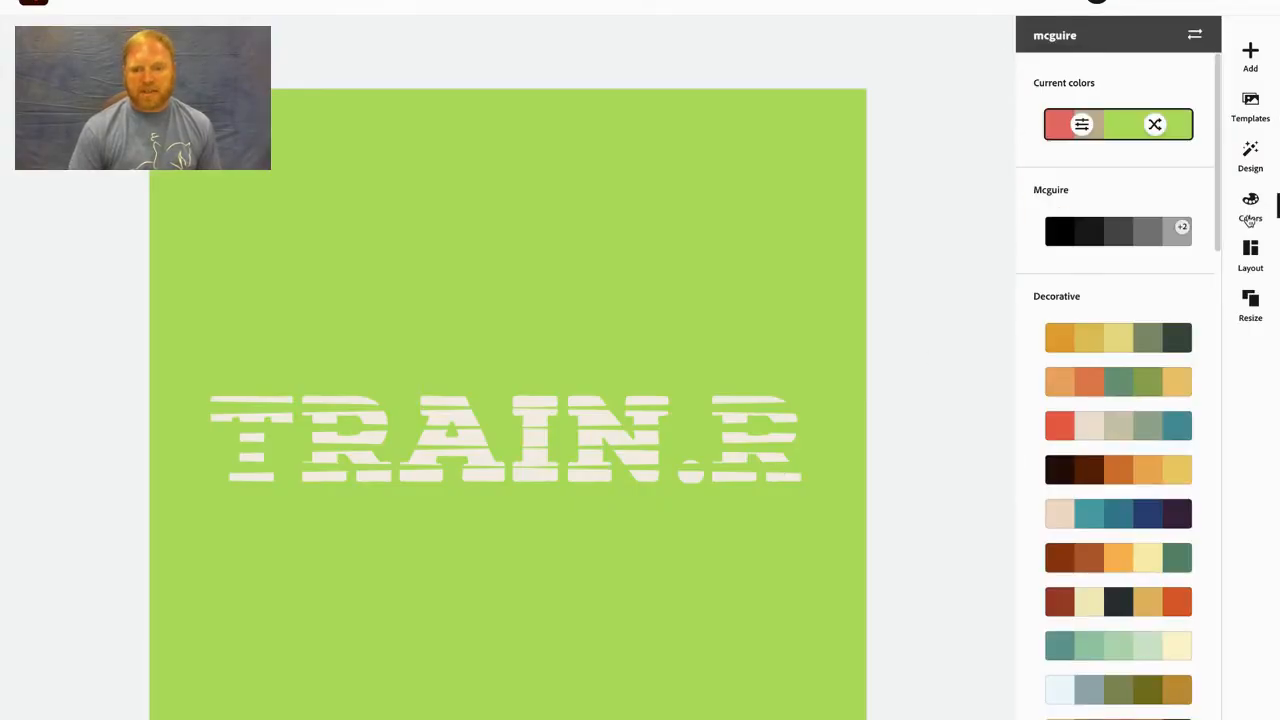
click(660, 198)
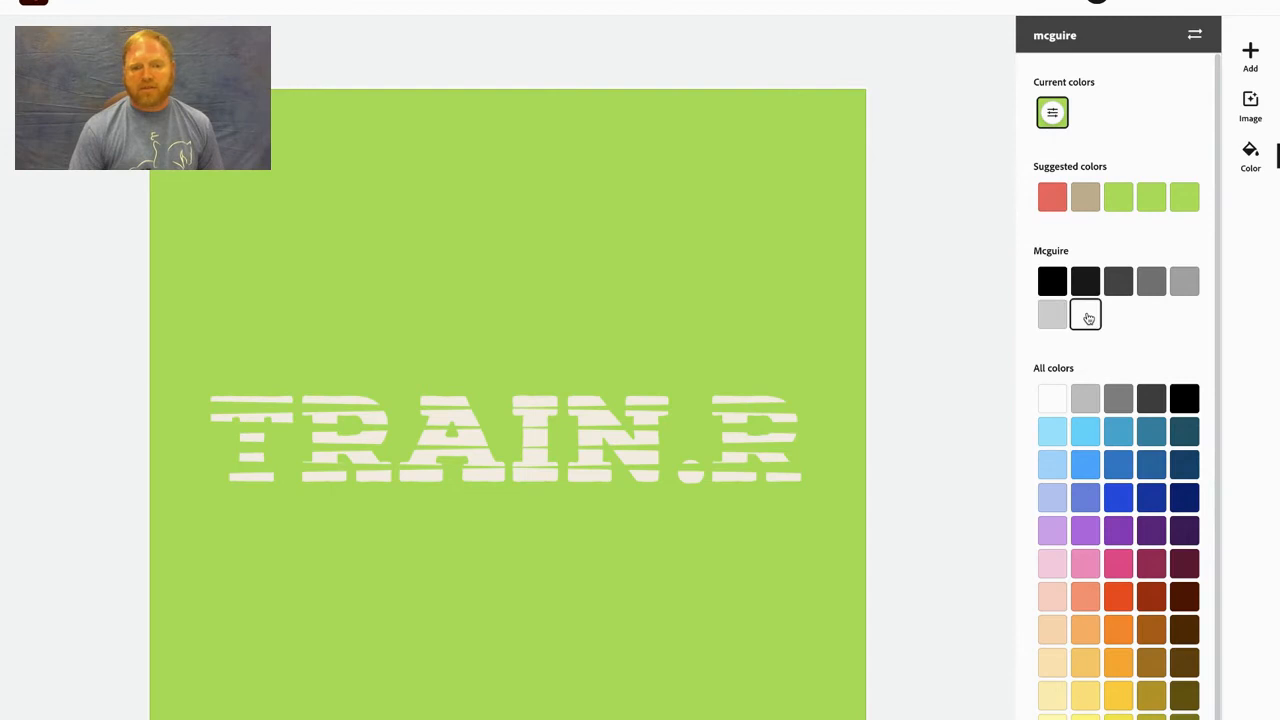
click(1086, 316)
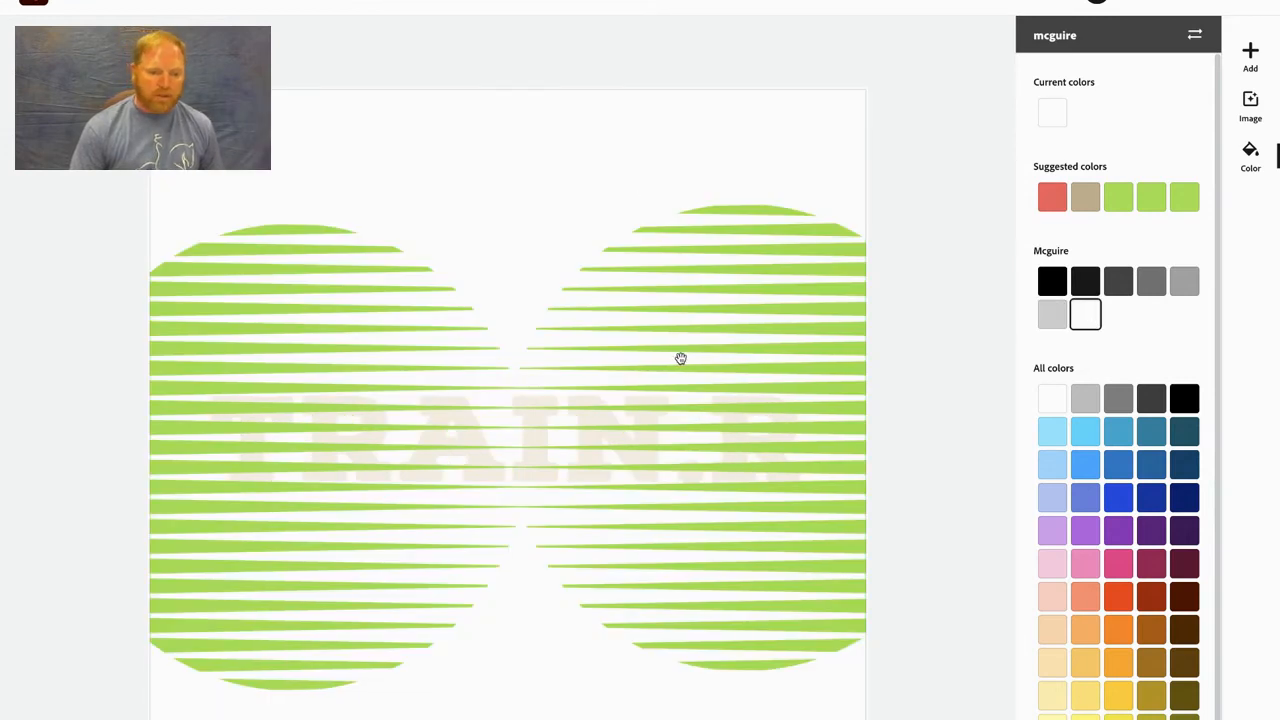
- Replace the TRAIN.R text with the single letter "C"
click(636, 442)
click(636, 442)
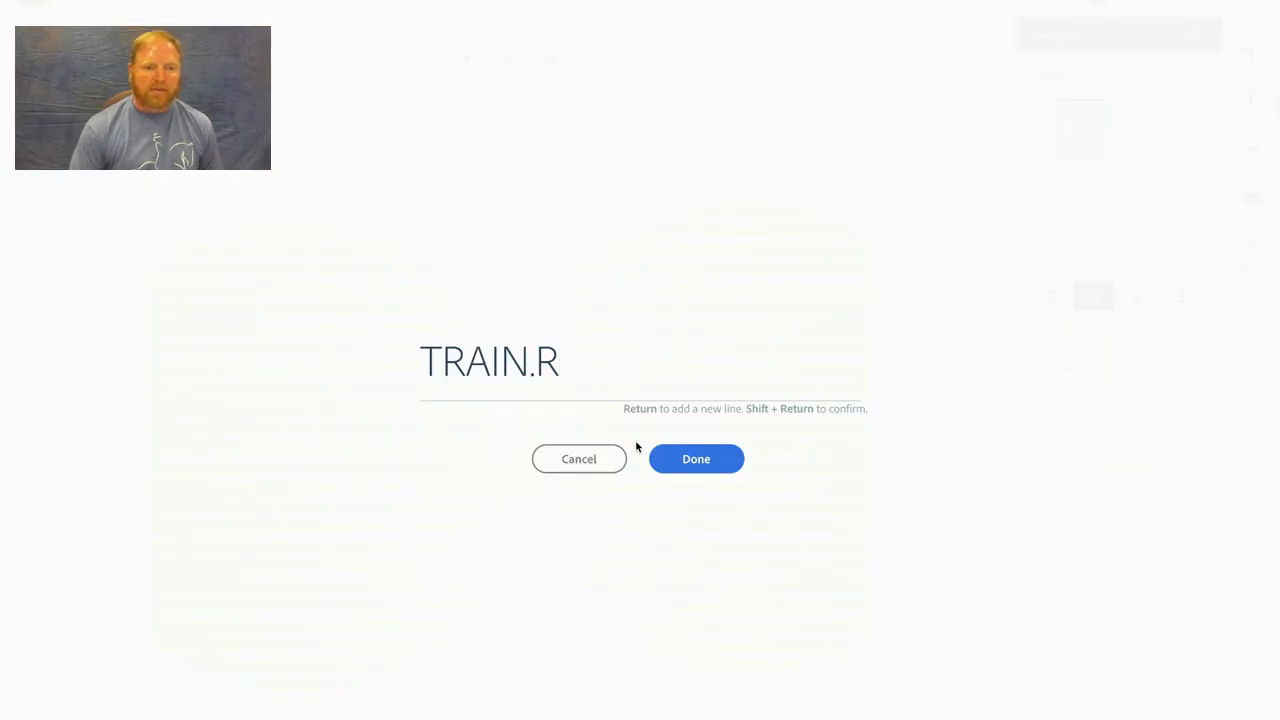
key(BackSpace)
key(BackSpace)
key(BackSpace)
key(BackSpace)
key(BackSpace)
key(BackSpace)
key(BackSpace)
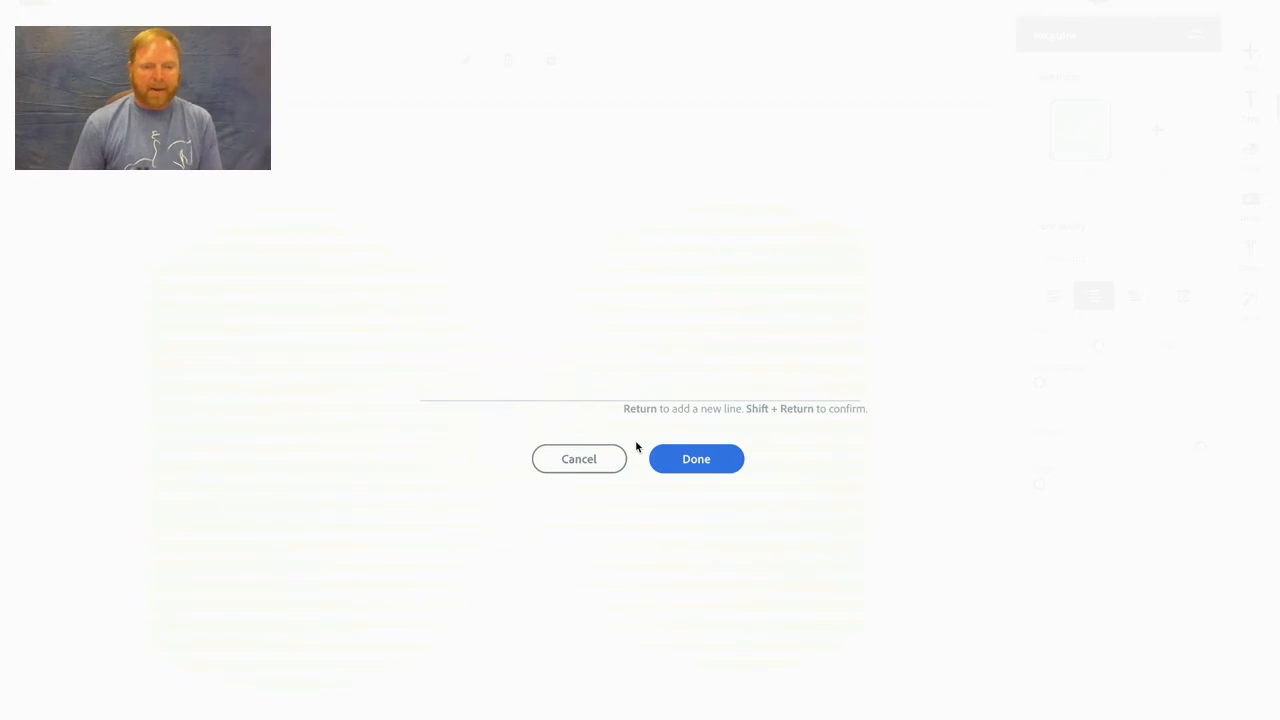
text(C)
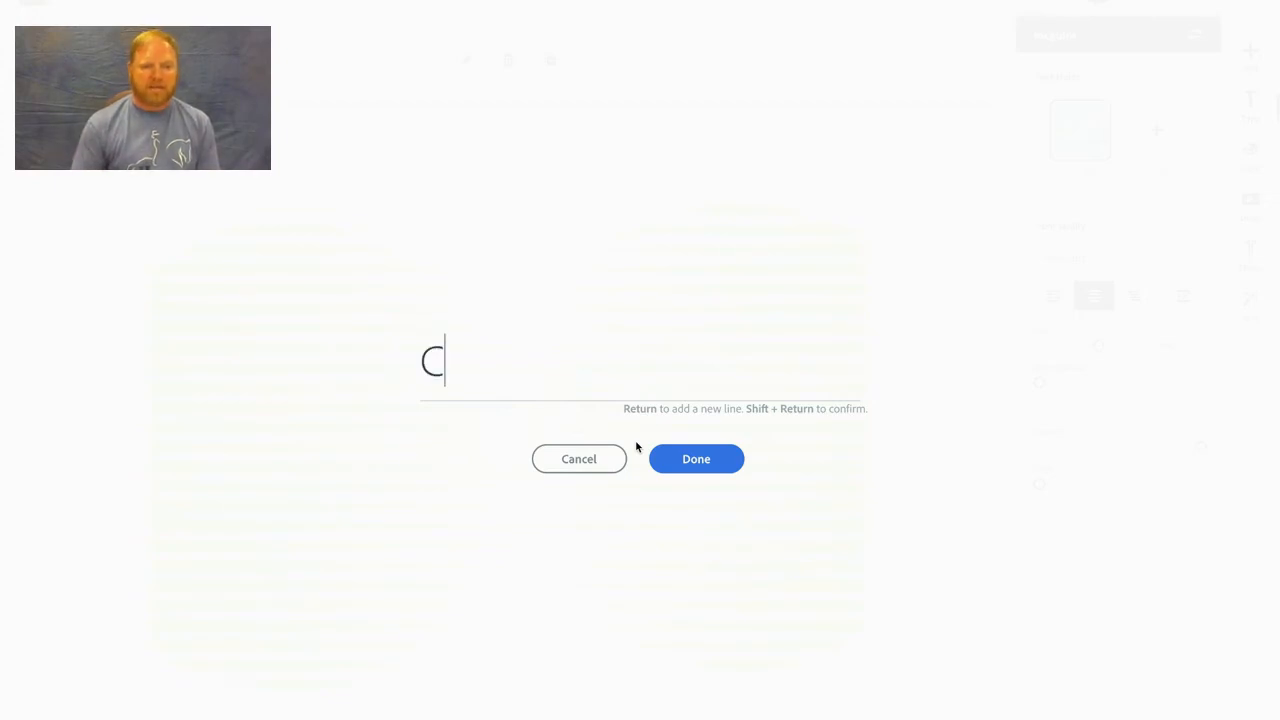
click(711, 466)
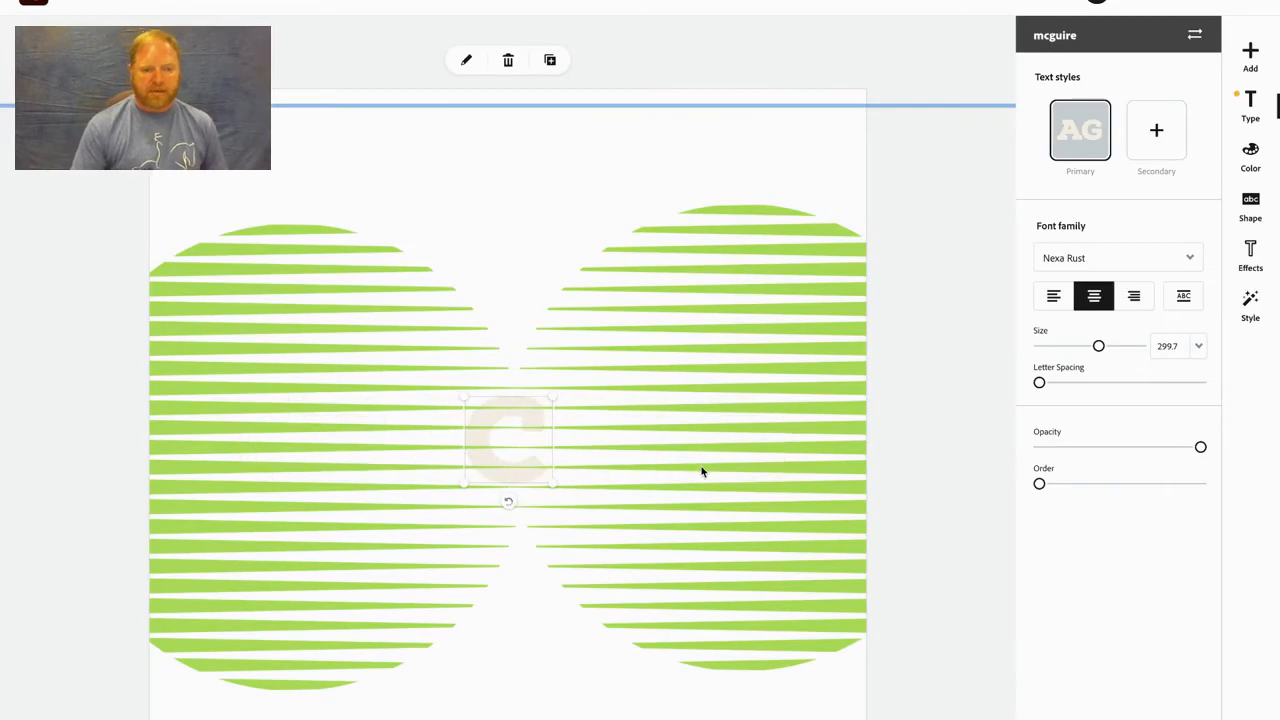
- Enlarge the letter C to a text size of about 853, extending it over the green stripes
drag(477, 411, 380, 331)
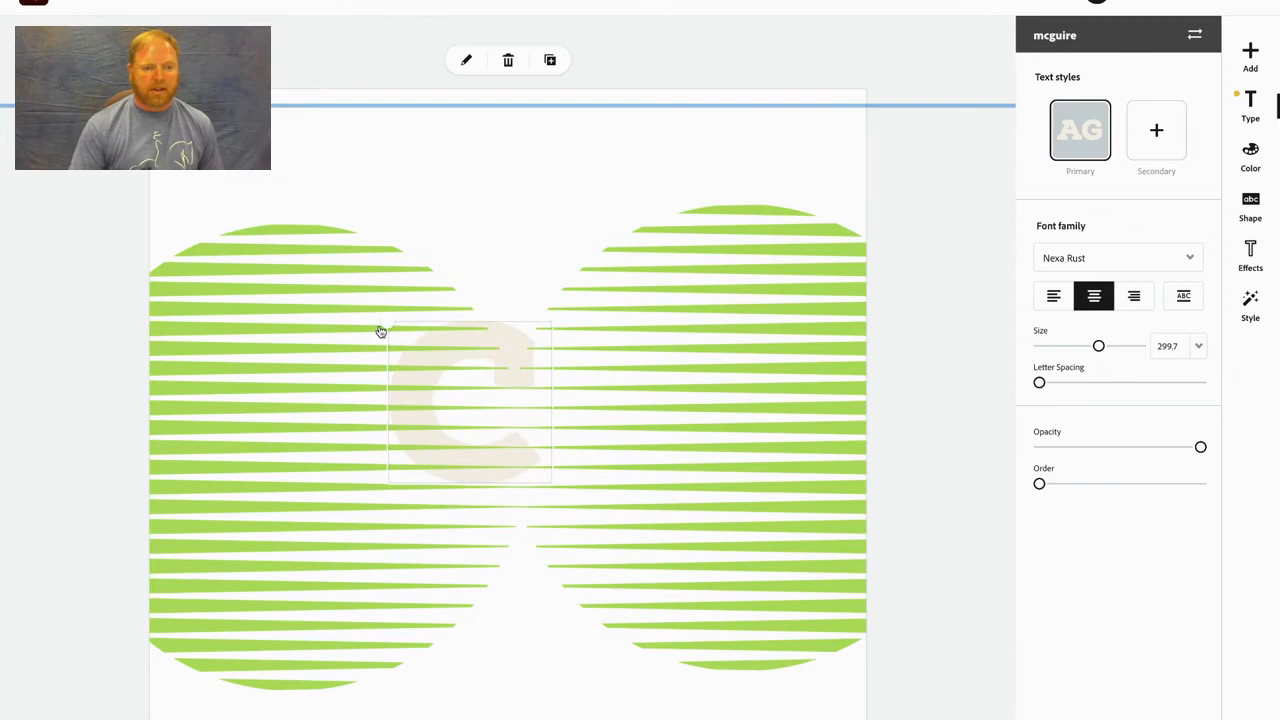
drag(551, 486, 635, 557)
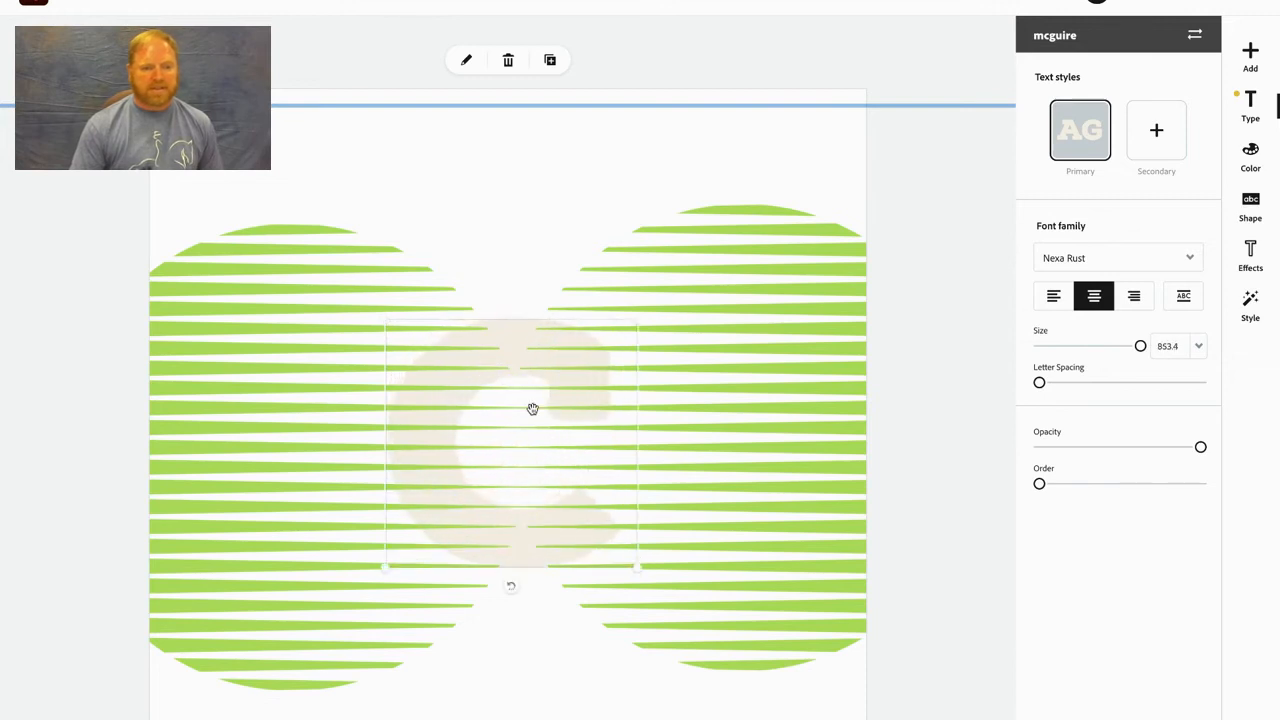
- Select the background, open and close its custom color picker, and reapply white from the full color set
click(700, 418)
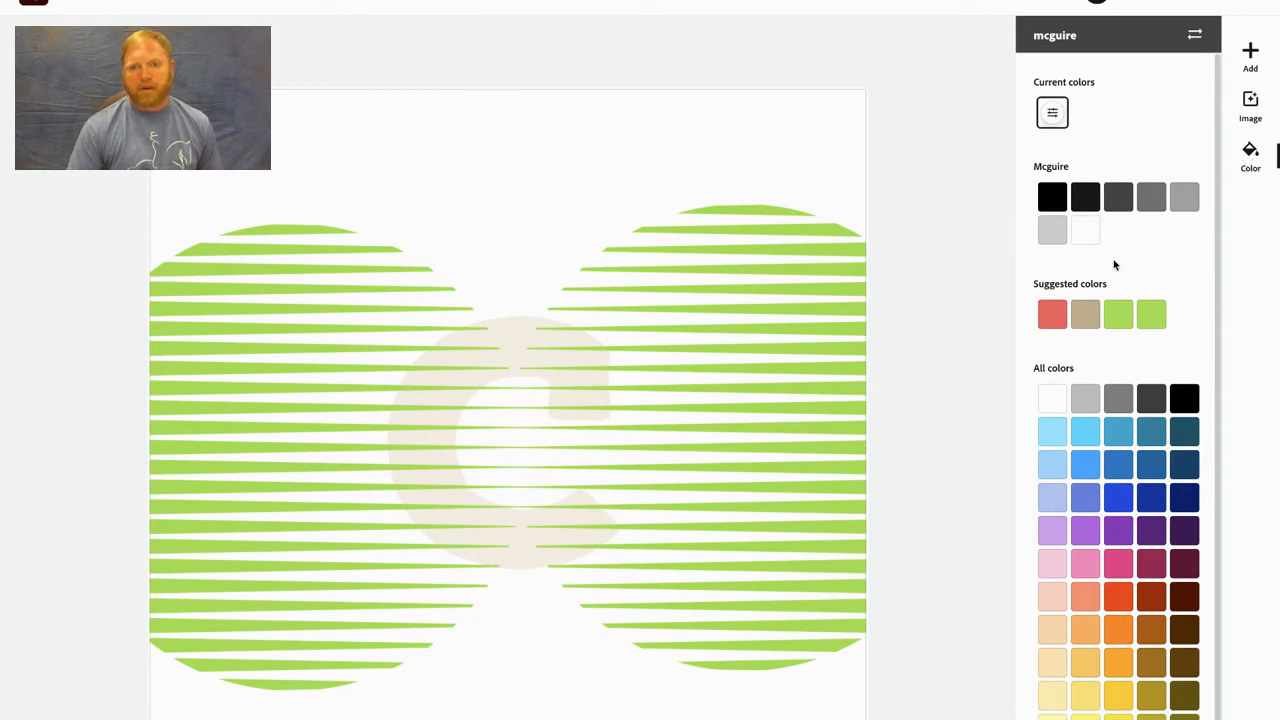
click(1056, 118)
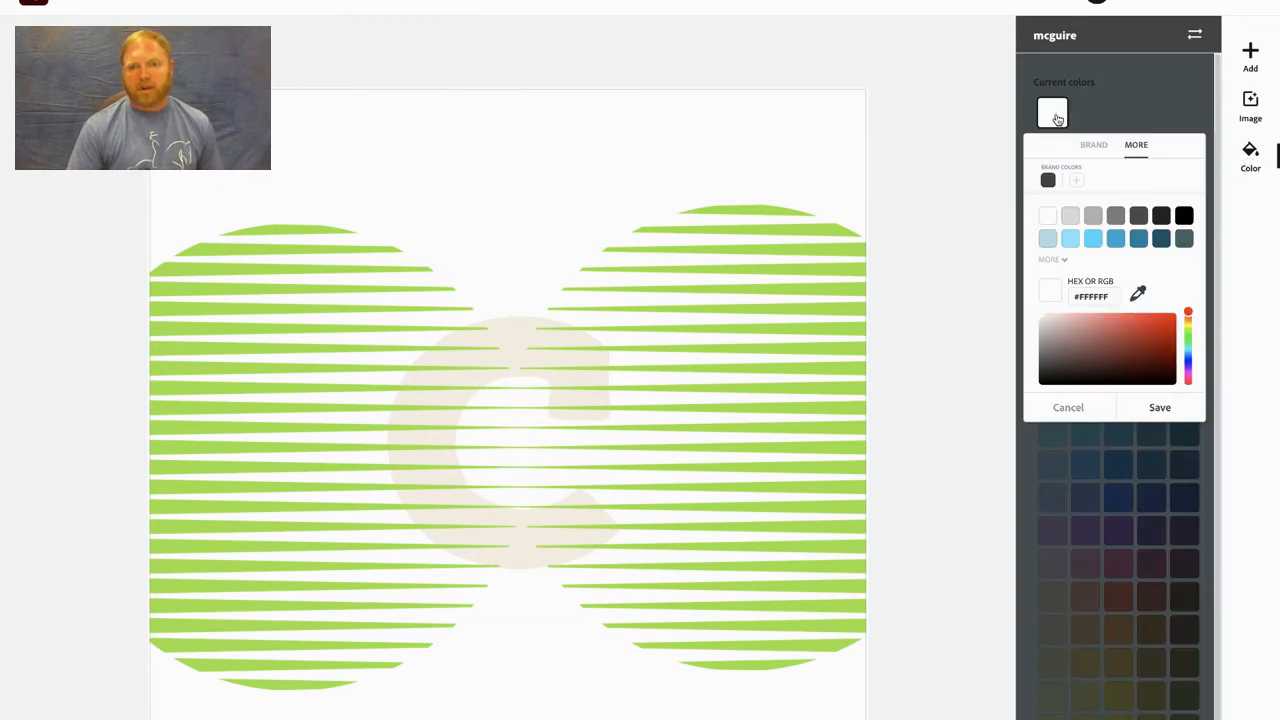
click(1092, 116)
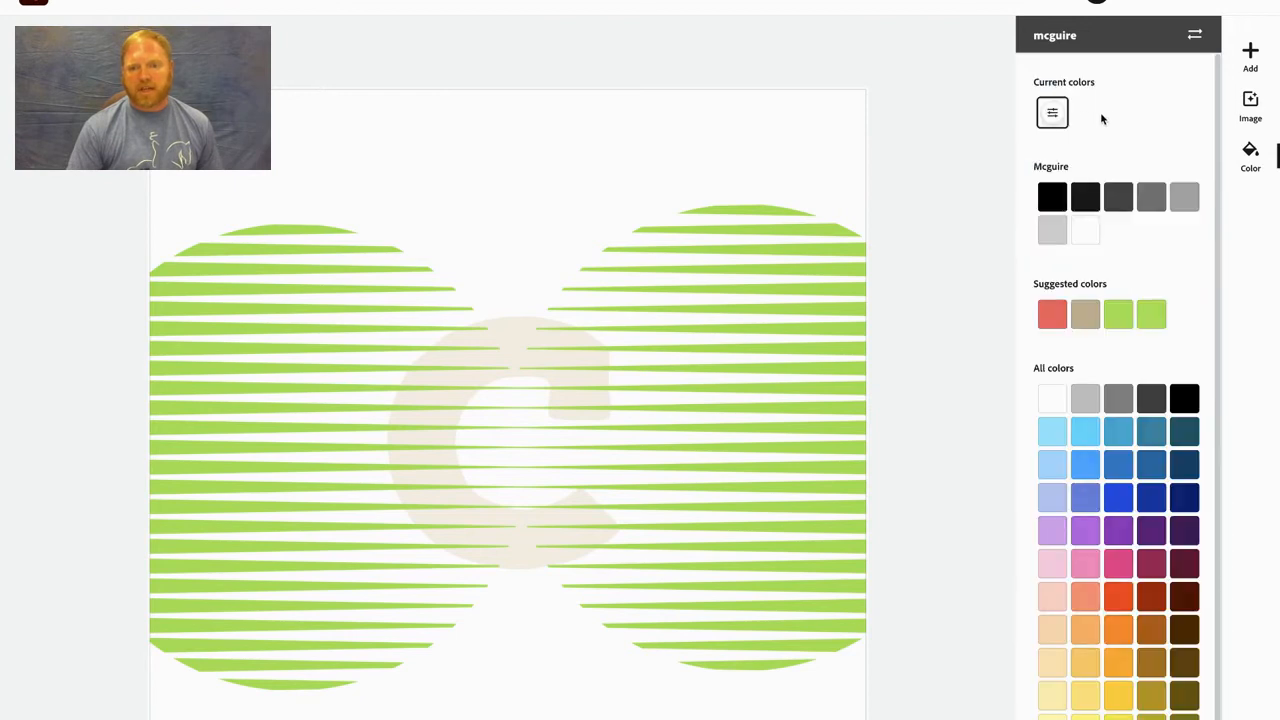
scroll(1219, 460, down, 1)
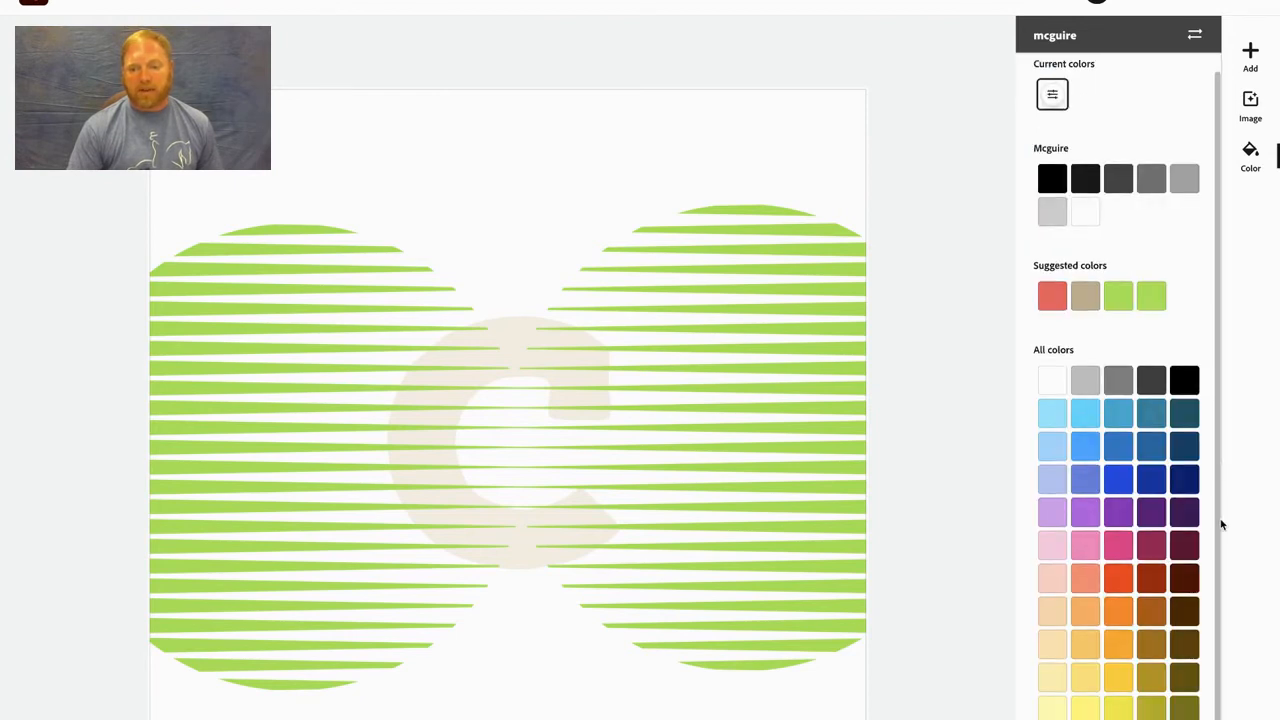
click(1062, 390)
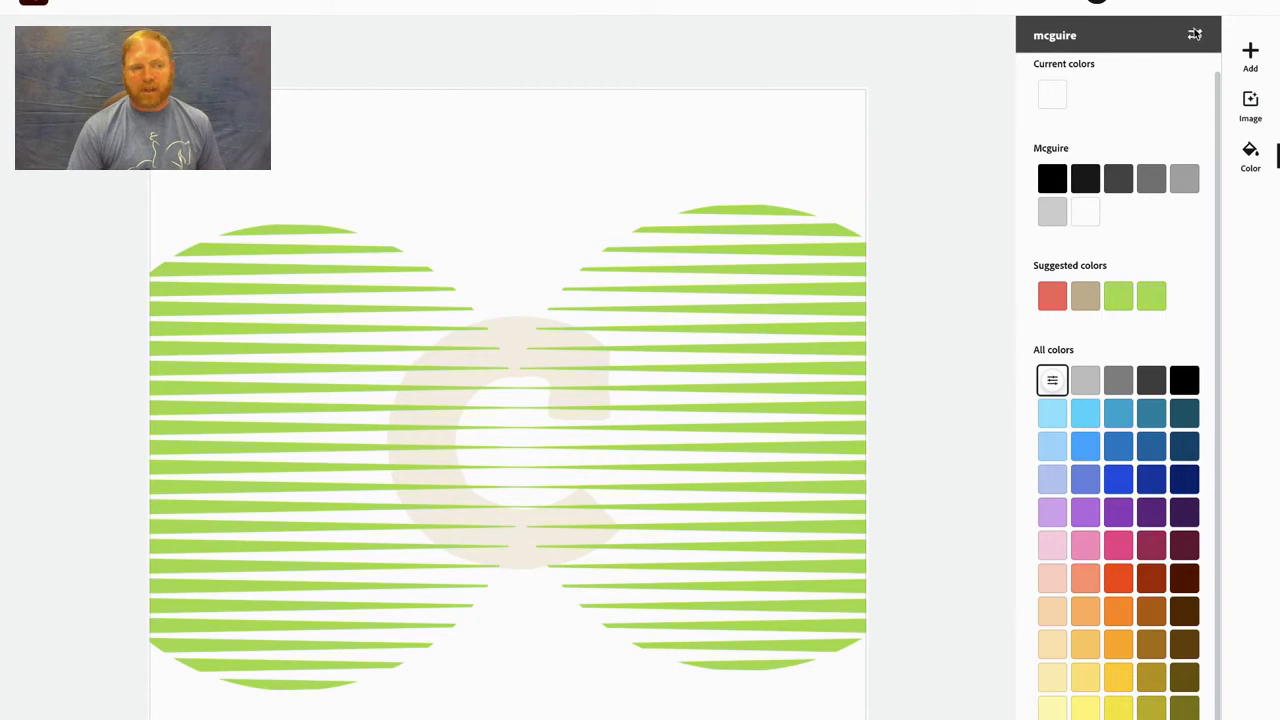
- Return to the home page, search for logo templates again and open the dark NC Noir Club template for editing
click(38, 2)
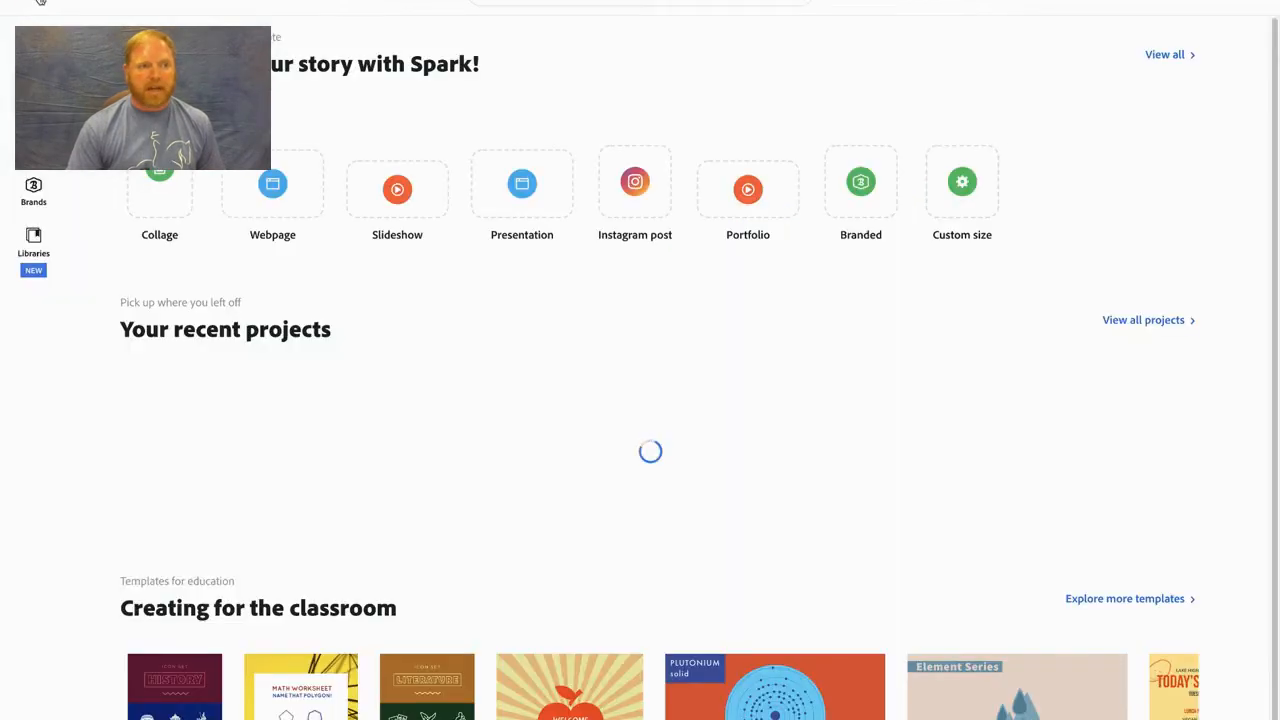
click(640, 1)
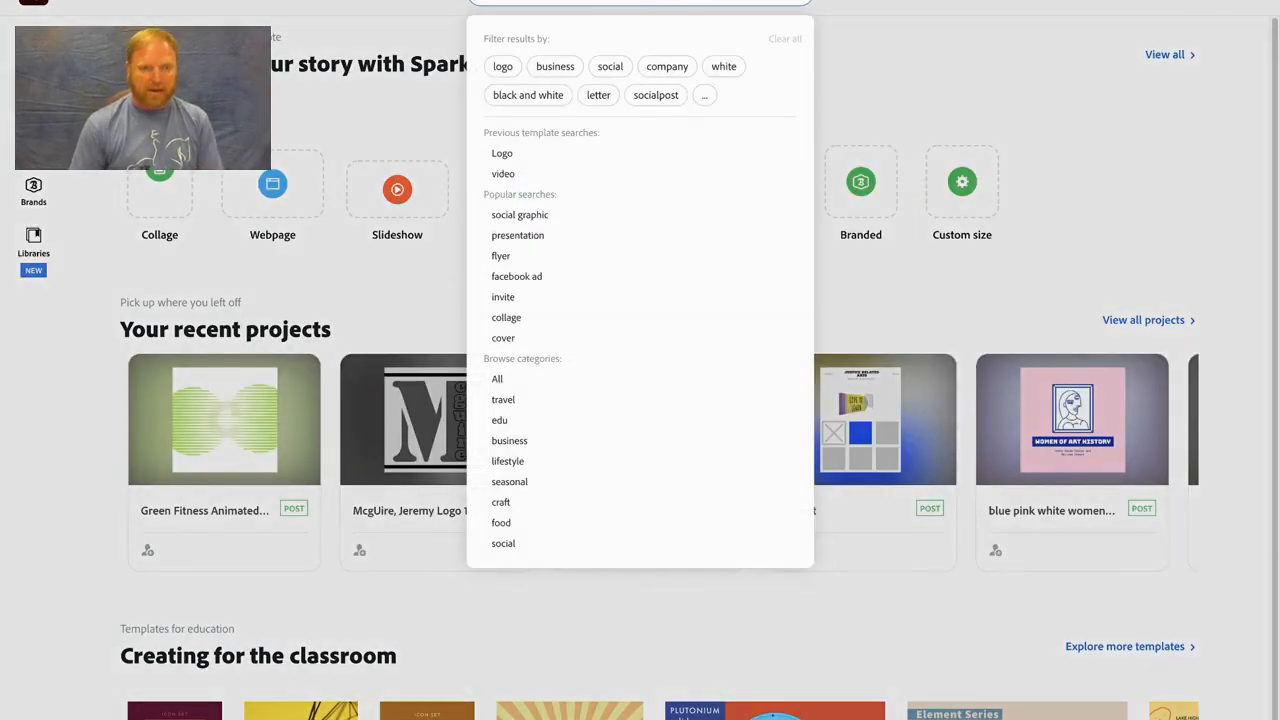
key(Return)
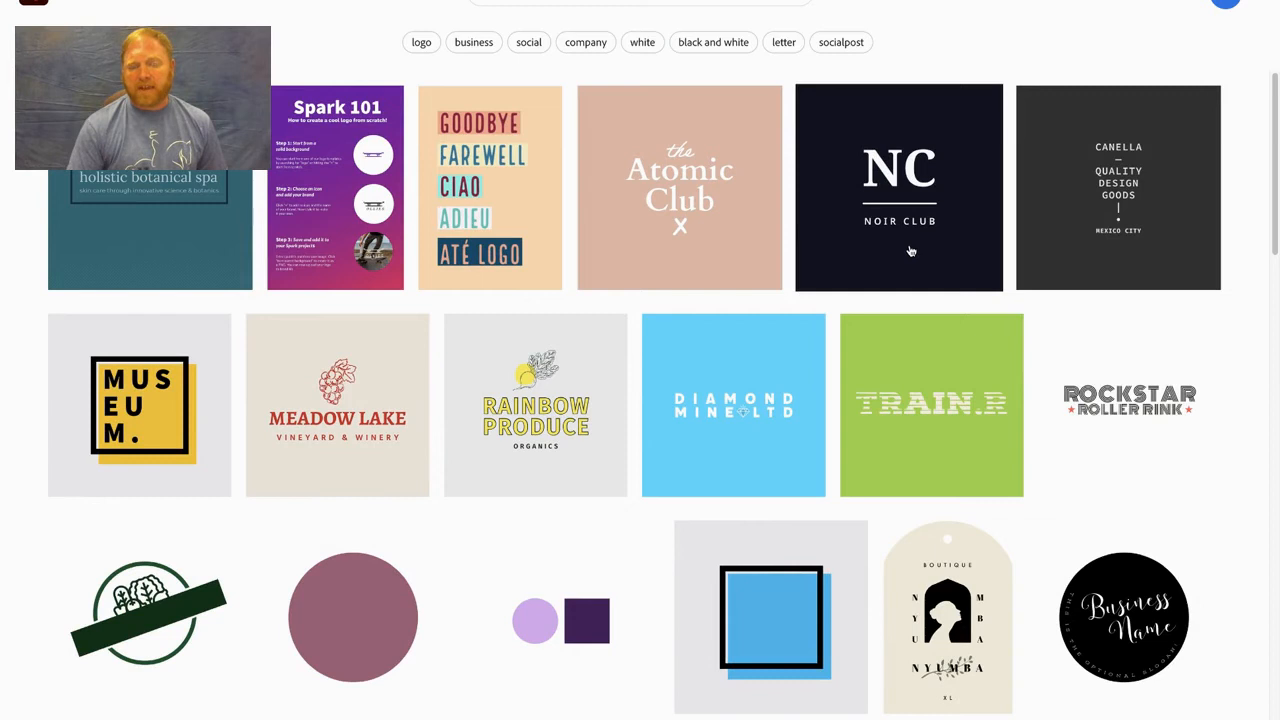
click(910, 251)
click(627, 654)
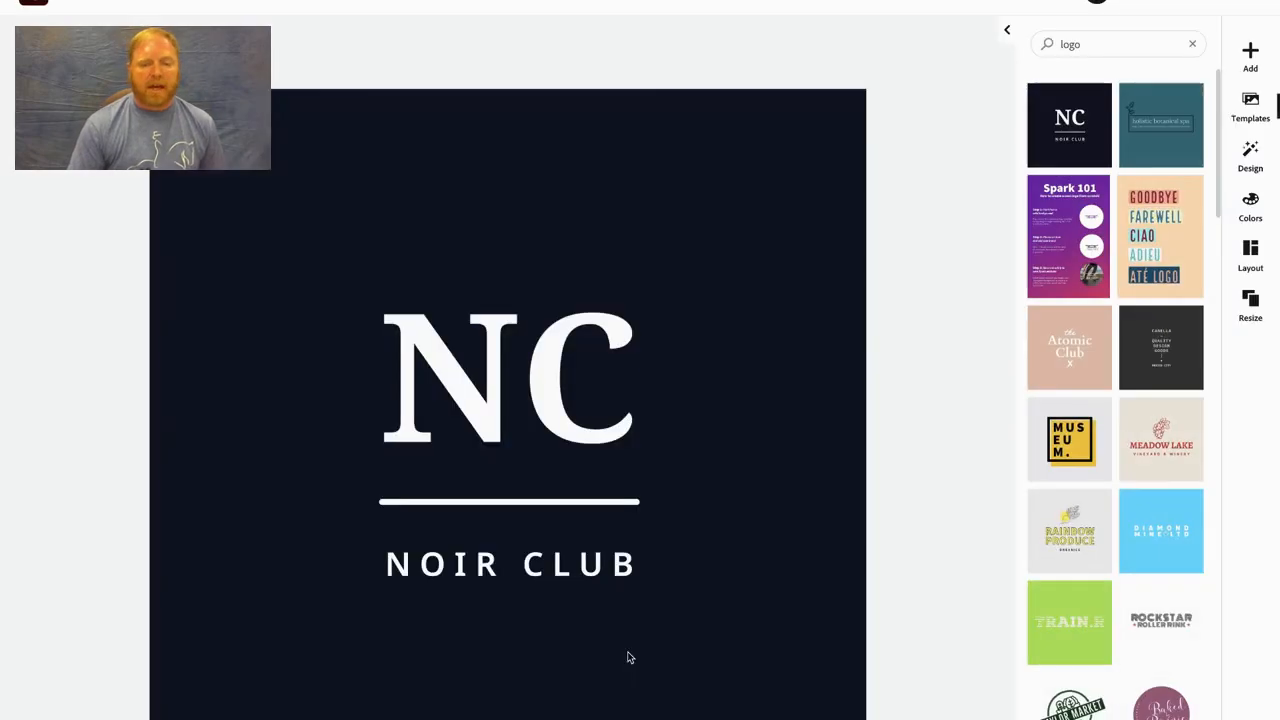
- Replace the NC text in the dark template with the single letter "C"
click(565, 410)
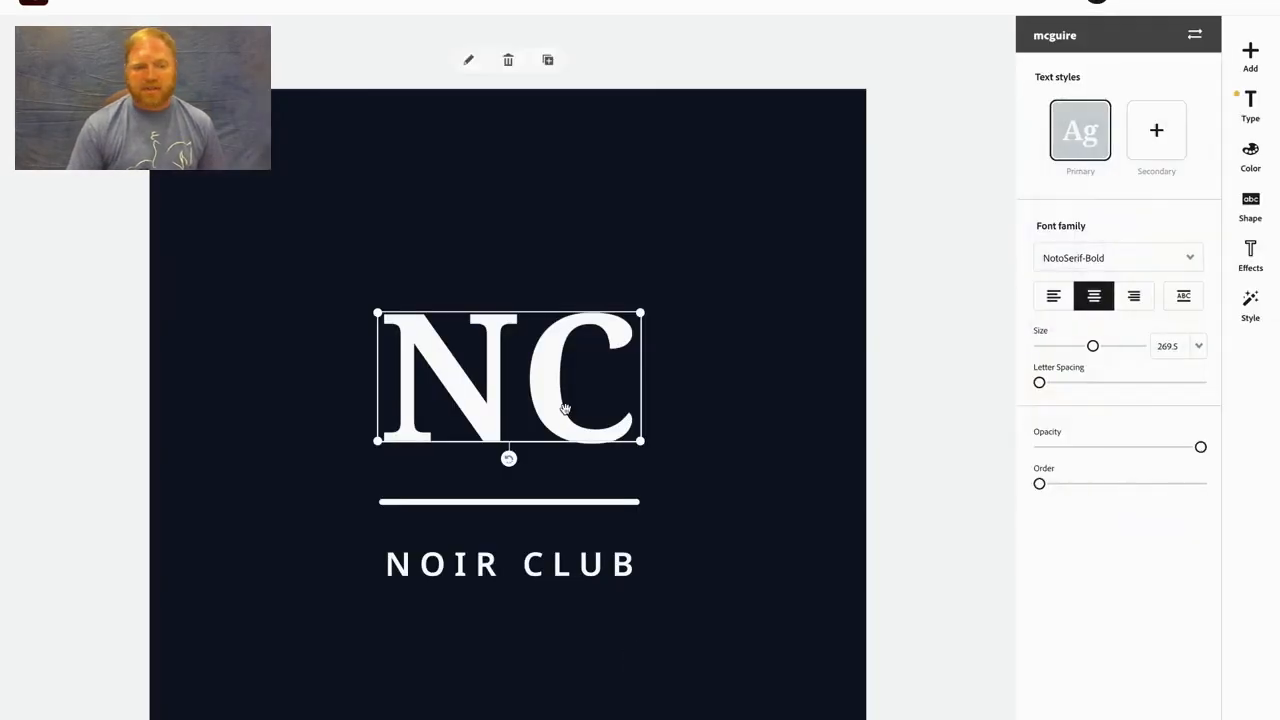
double_click(565, 410)
key(BackSpace)
key(BackSpace)
text(C)
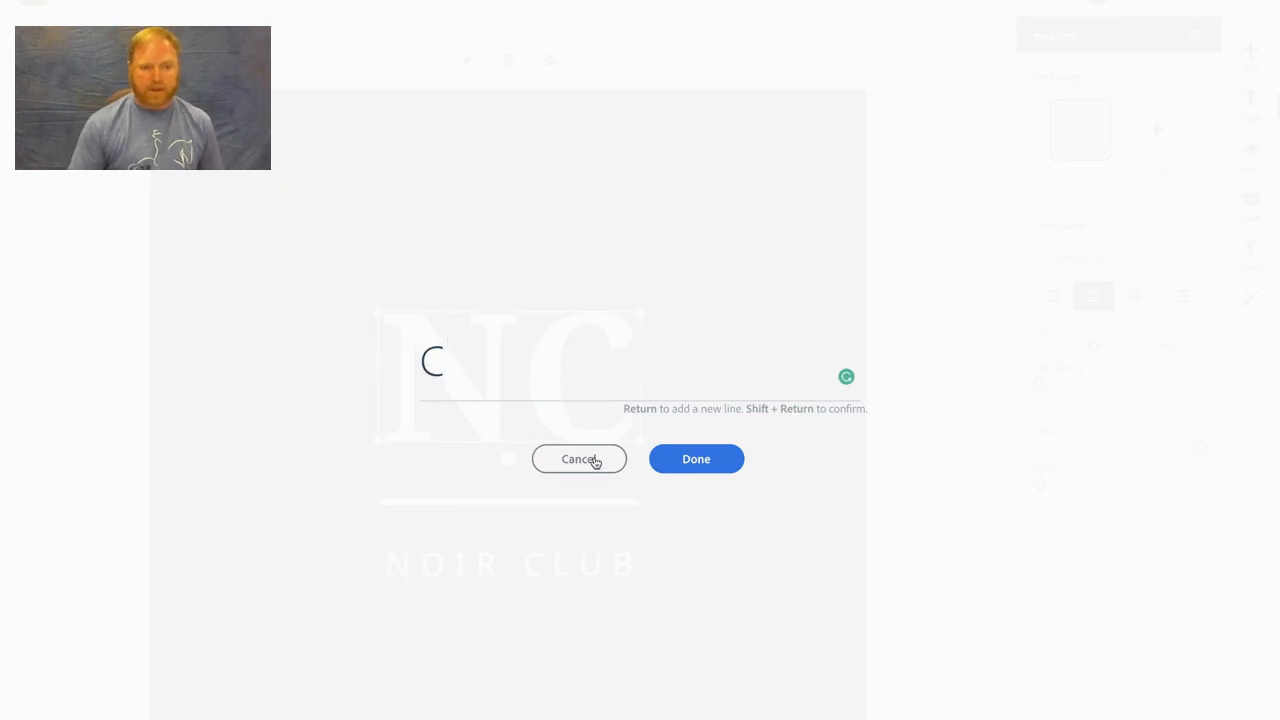
click(710, 468)
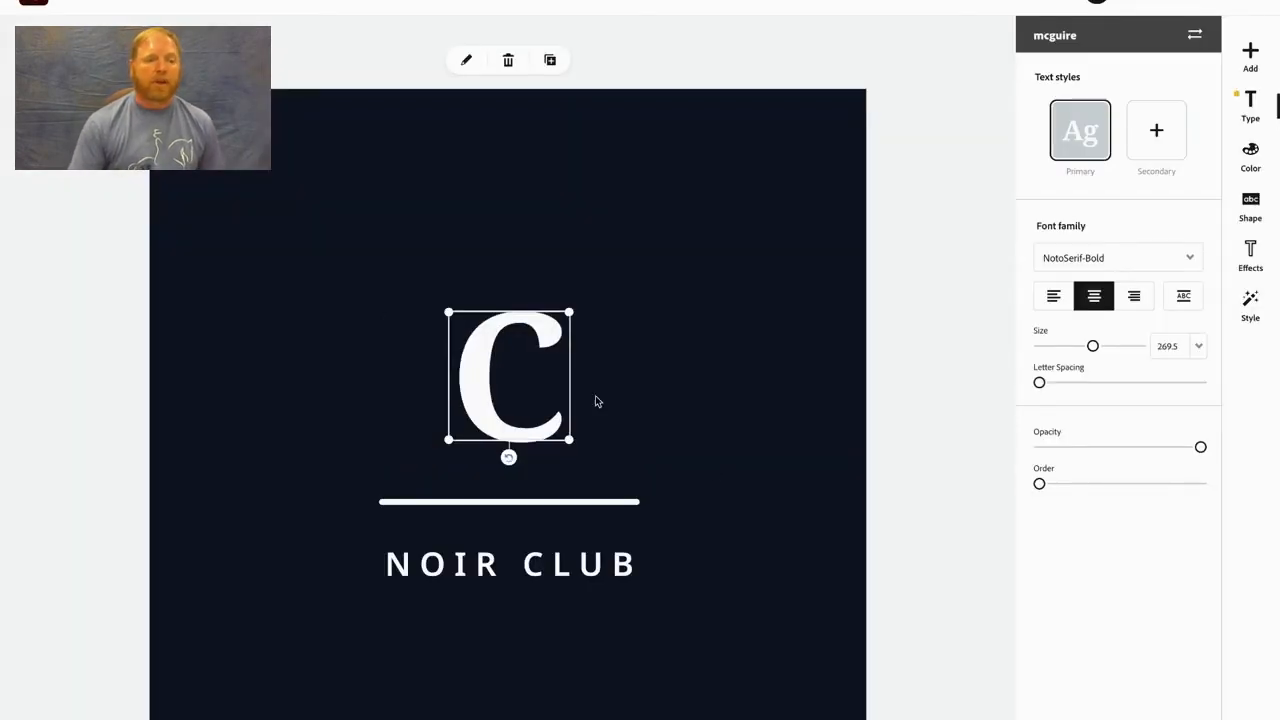
- Enlarge the letter C to a text size of about 453 and position it just above the white line
drag(449, 314, 449, 316)
drag(349, 264, 363, 220)
drag(429, 317, 464, 355)
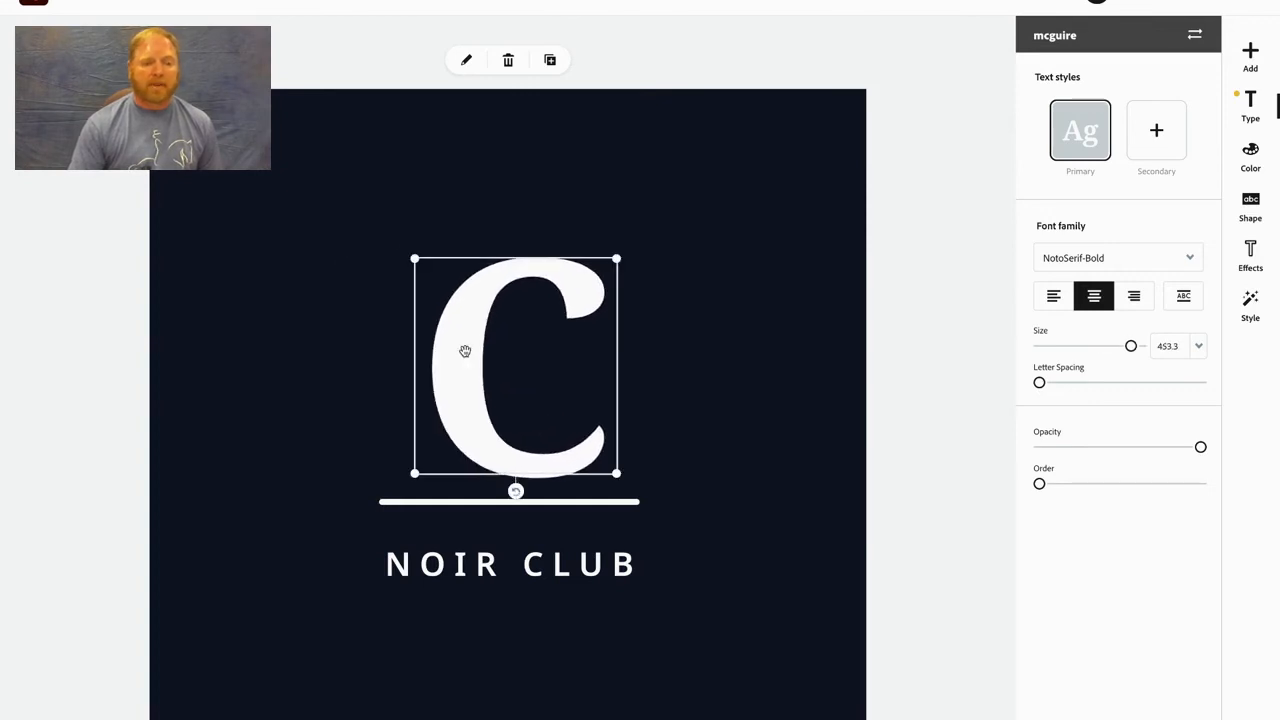
- Try to replace the single letter C with the full surname
double_click(464, 355)
text(kr)
key(BackSpace)
key(BackSpace)
text(rawford)
key(Return)
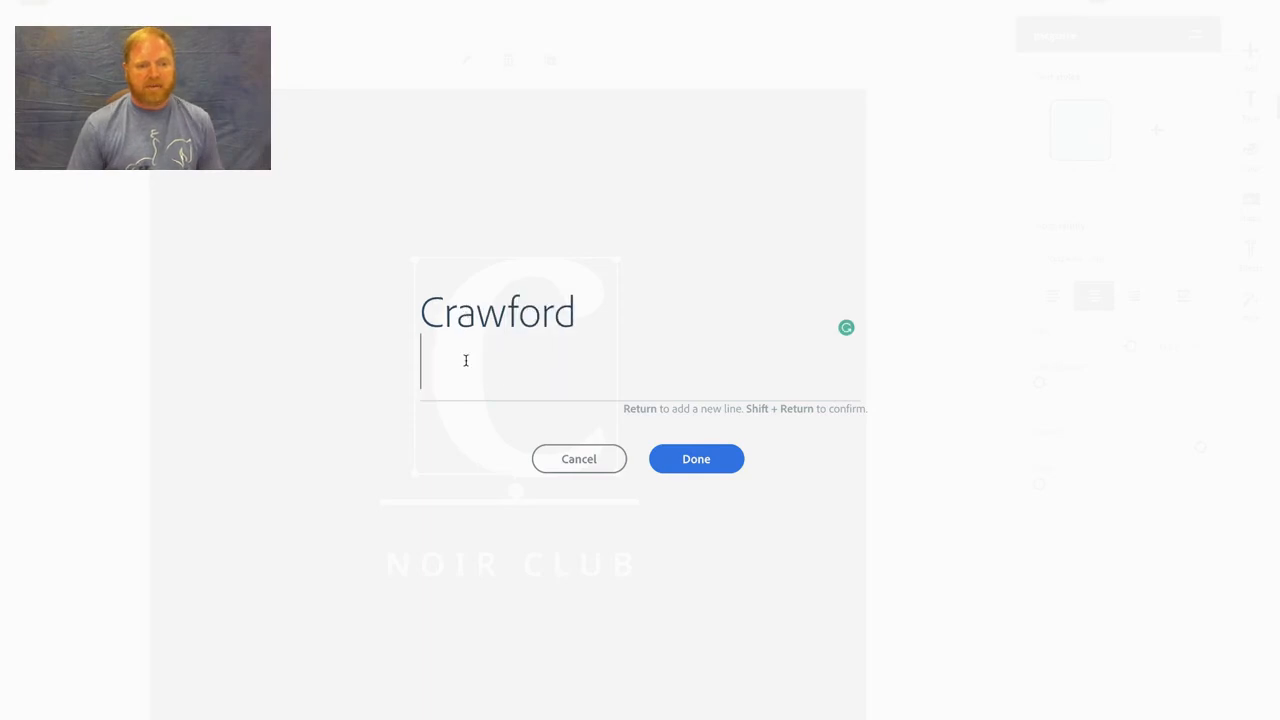
key(BackSpace)
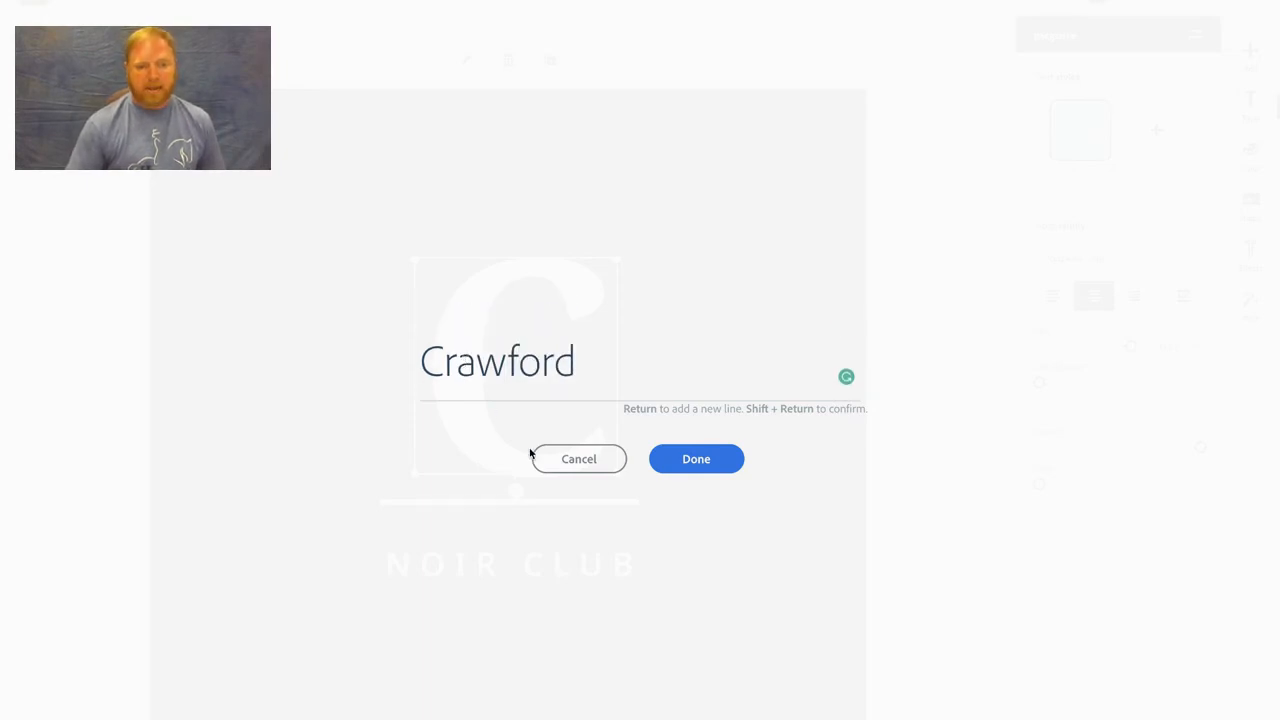
click(688, 462)
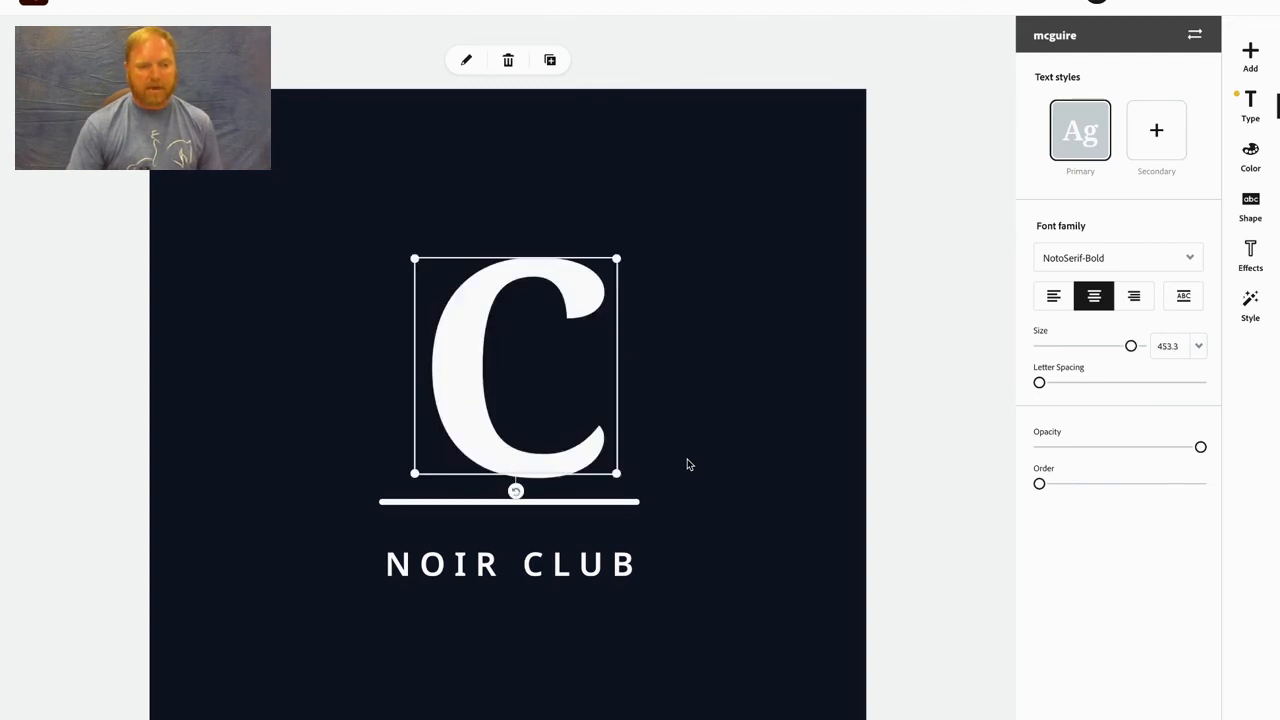
click(687, 462)
click(477, 408)
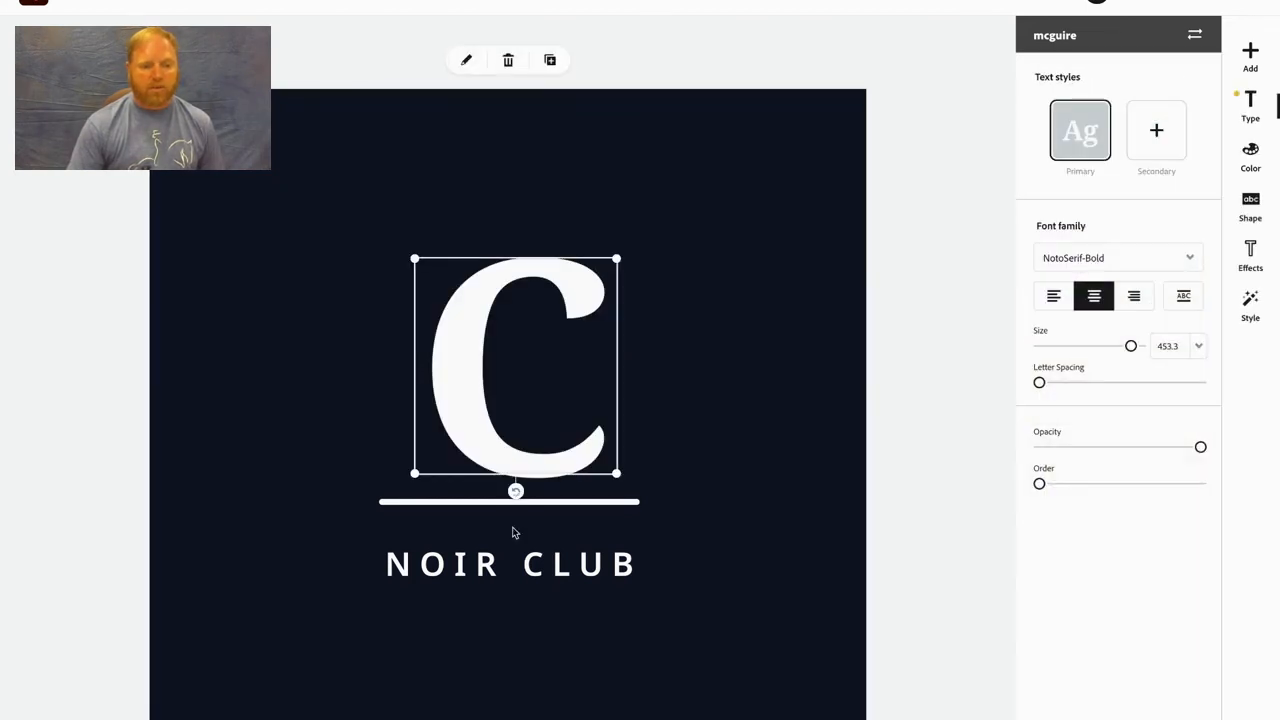
- Delete the NOIR CLUB text and the white line beneath the letter C
click(521, 557)
key(Delete)
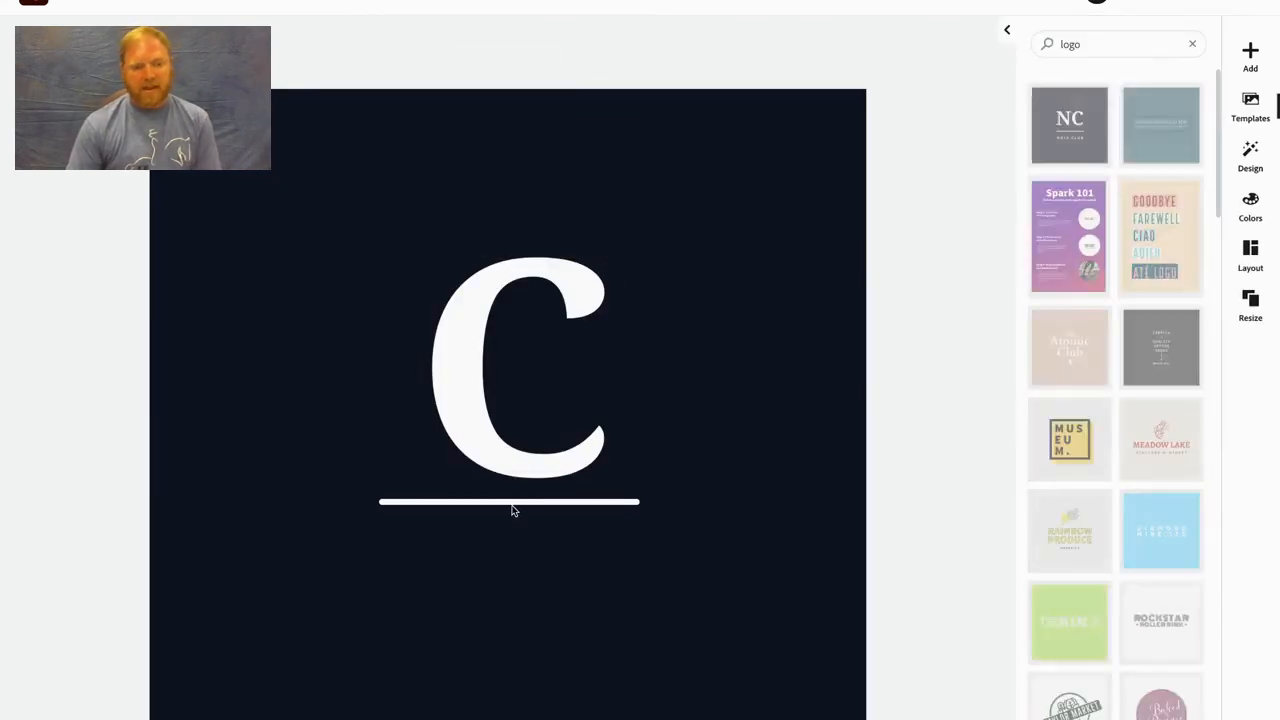
click(512, 502)
key(Delete)
- Enlarge the letter C to a text size of about 1255 and reposition it to fill most of the dark square
click(489, 466)
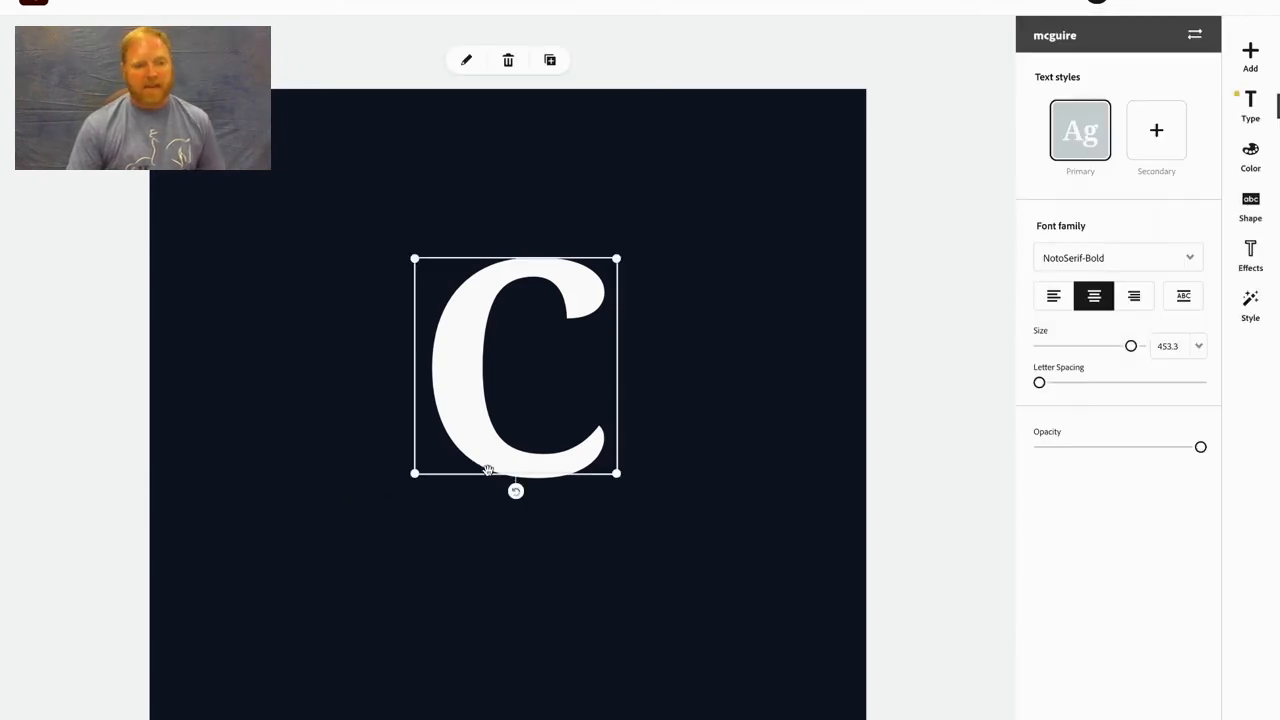
drag(414, 475, 275, 645)
drag(380, 517, 425, 519)
drag(657, 617, 705, 668)
drag(472, 591, 458, 516)
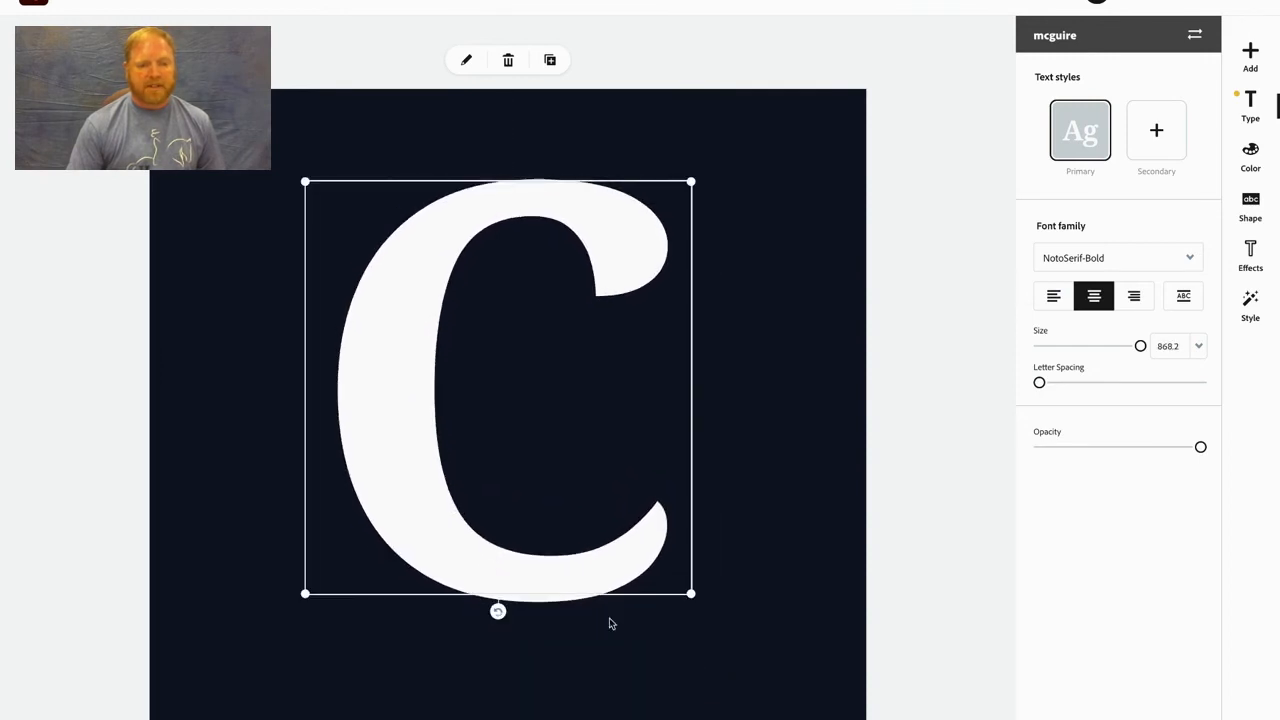
drag(684, 599, 746, 680)
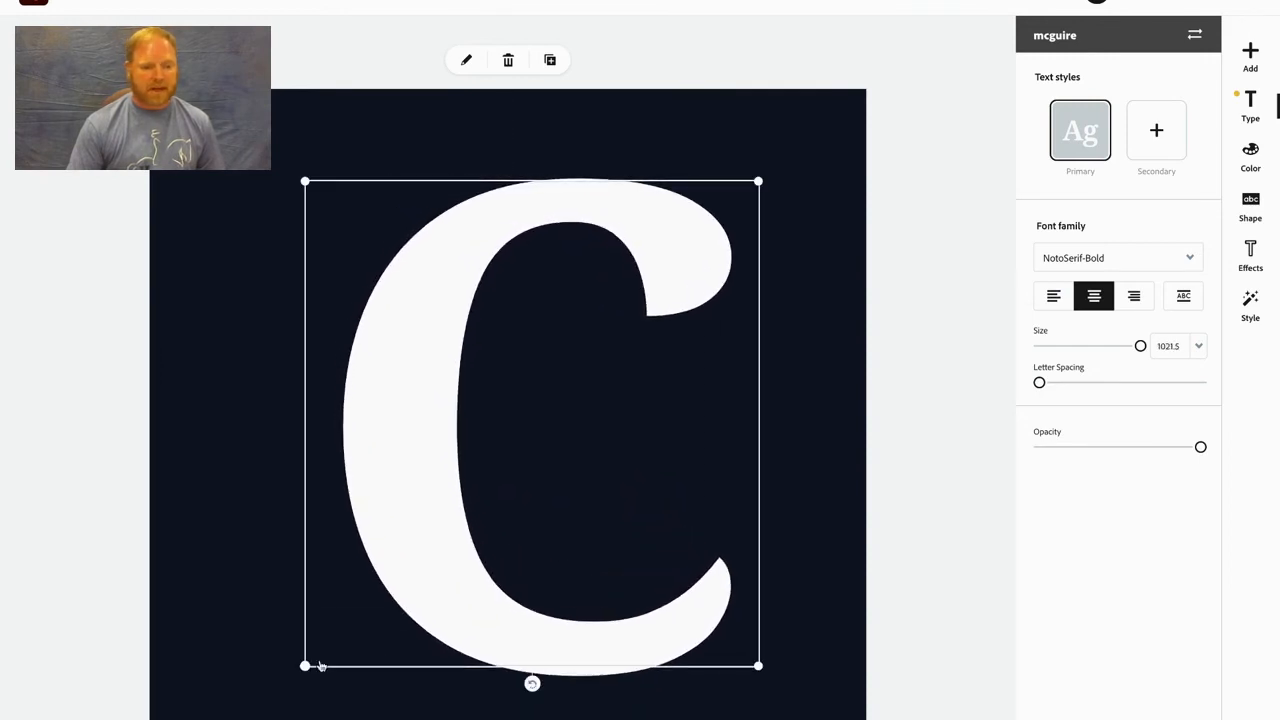
drag(302, 668, 257, 716)
drag(306, 643, 306, 597)
drag(761, 686, 796, 719)
drag(674, 683, 649, 681)
drag(231, 713, 210, 719)
drag(316, 684, 346, 661)
click(892, 522)
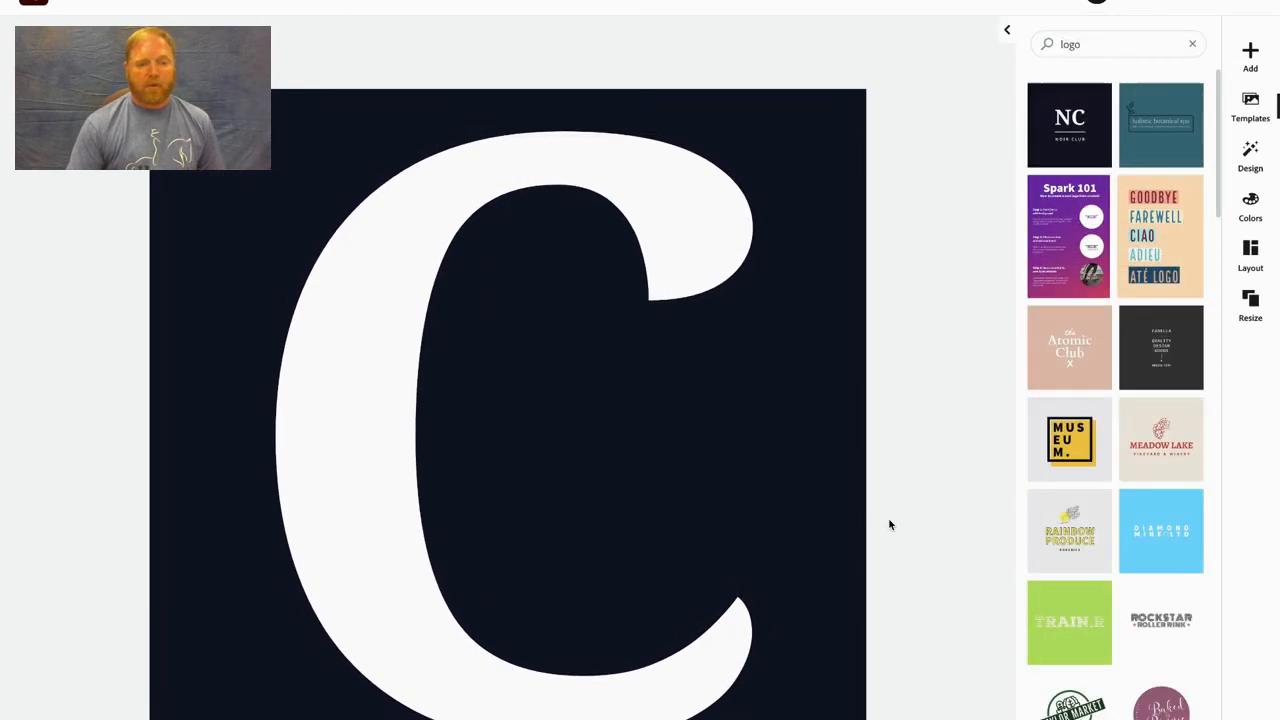
click(357, 547)
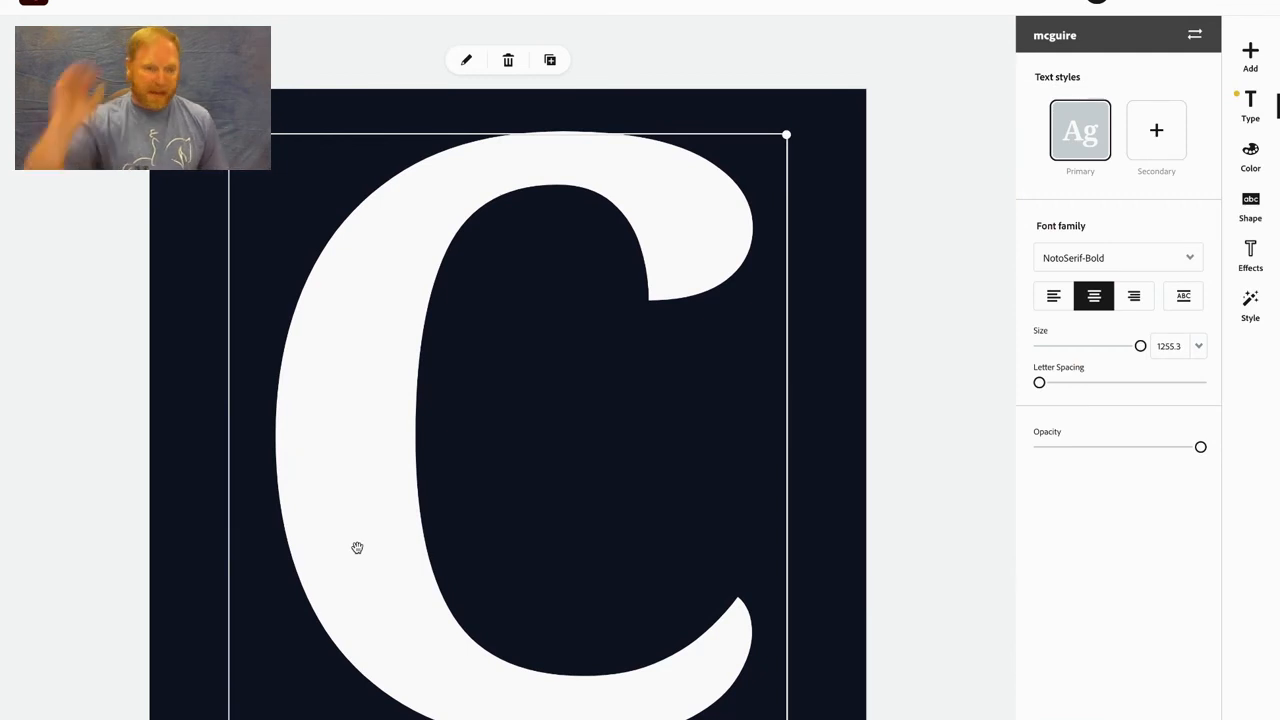